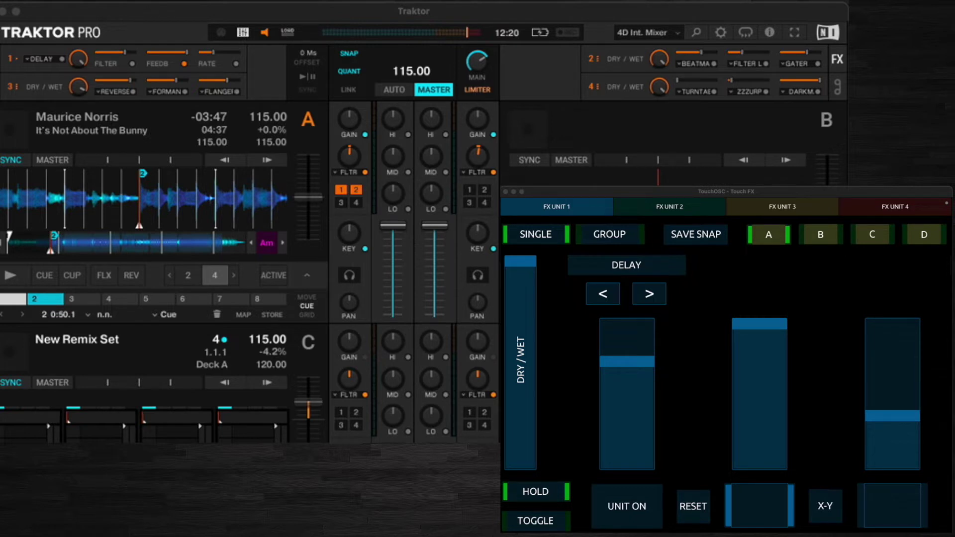
# Step: Look through the control pages of FX units 2, 3 and 4, and return to FX unit 1
pyautogui.click(667, 206)
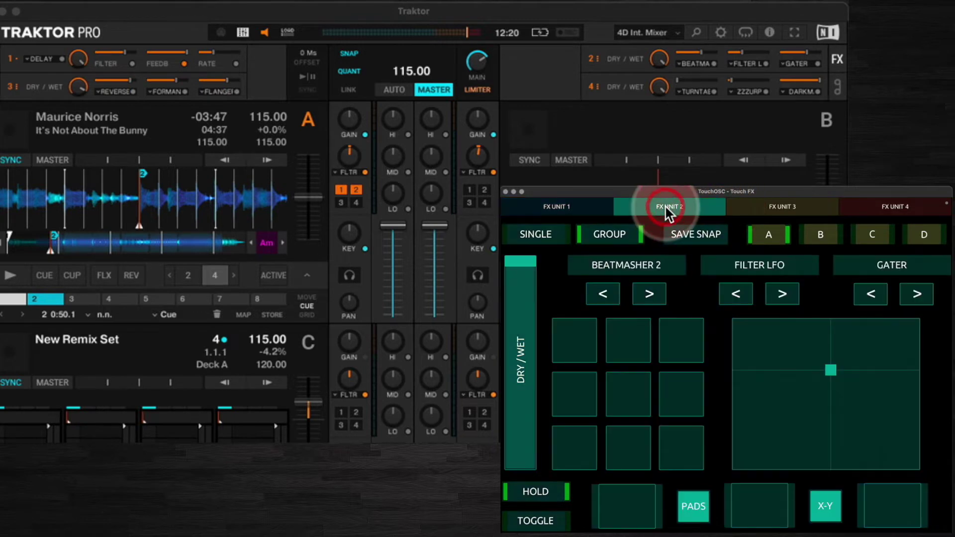
pyautogui.click(770, 207)
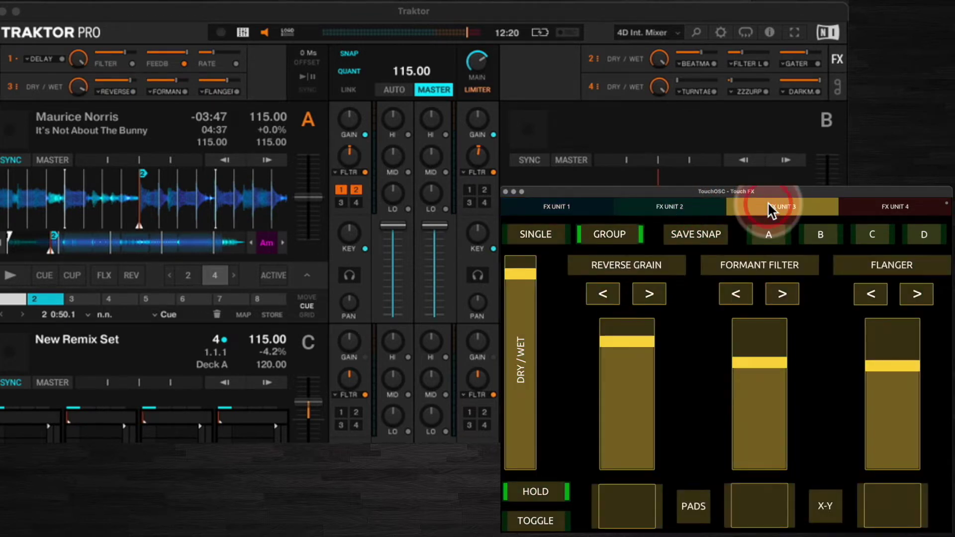
pyautogui.click(883, 206)
pyautogui.click(787, 206)
pyautogui.click(665, 208)
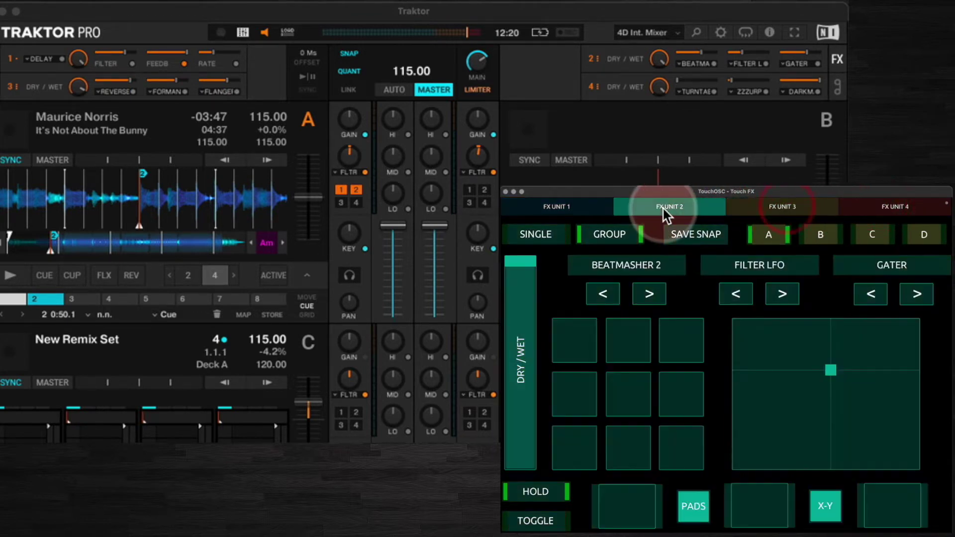
pyautogui.click(559, 209)
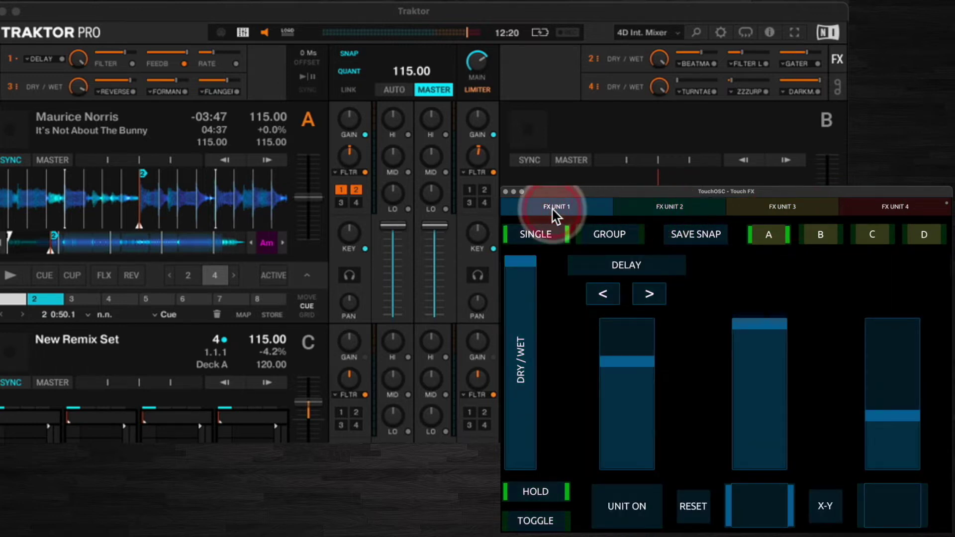
# Step: Switch FX unit 1 back and forth between group and single mode, ending in single mode
pyautogui.click(551, 234)
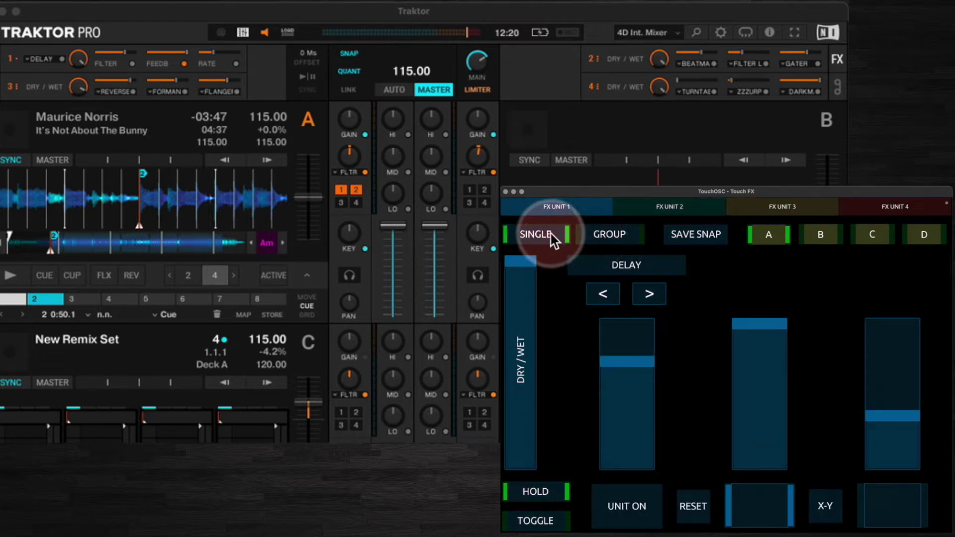
pyautogui.click(601, 235)
pyautogui.click(544, 235)
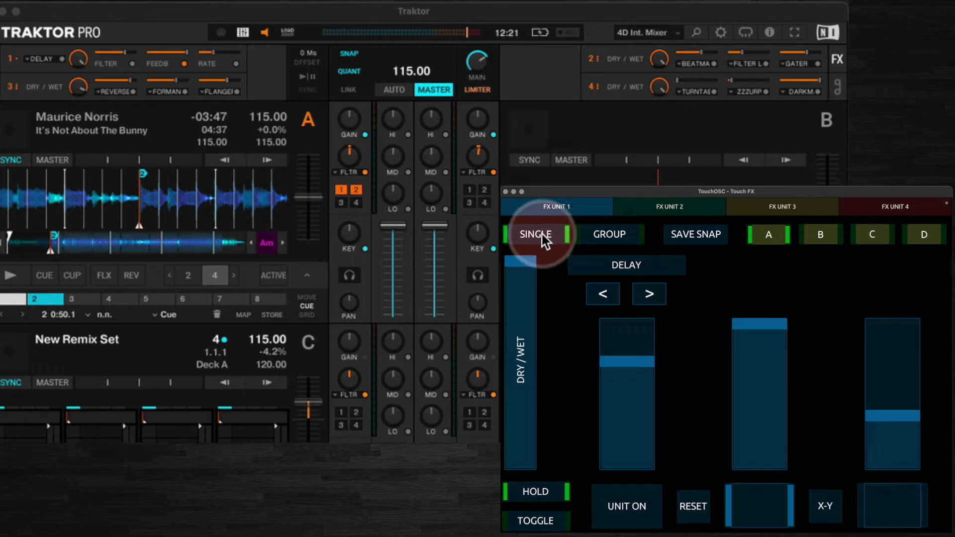
pyautogui.click(604, 232)
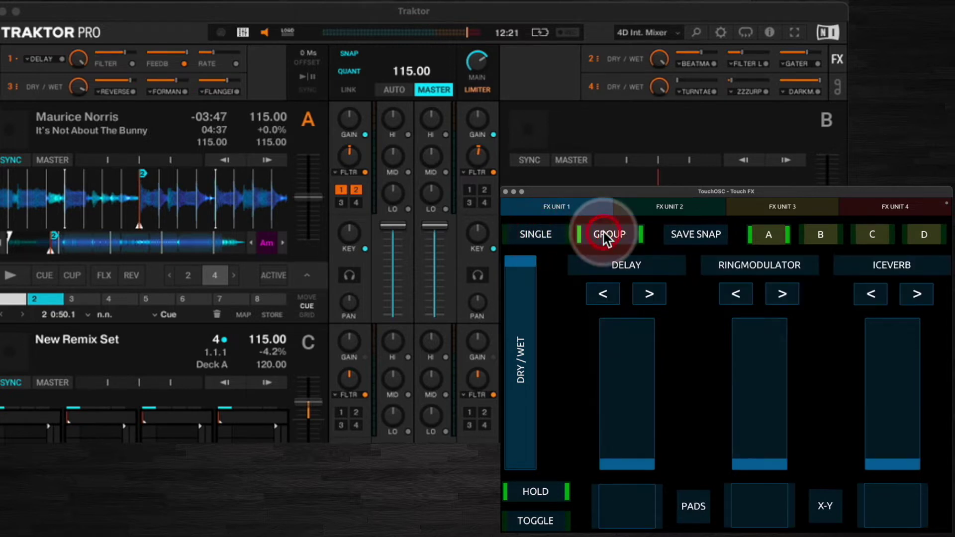
pyautogui.click(544, 234)
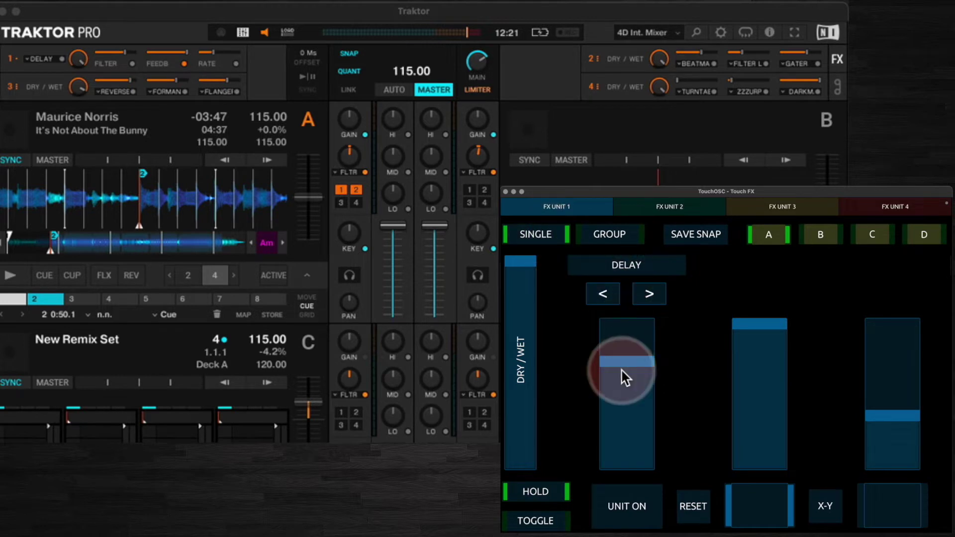
pyautogui.click(606, 238)
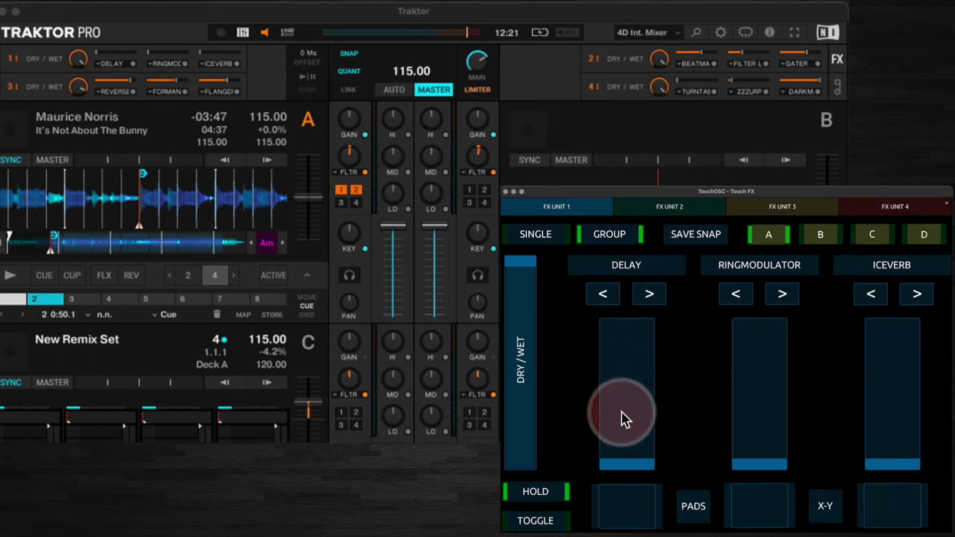
pyautogui.click(520, 230)
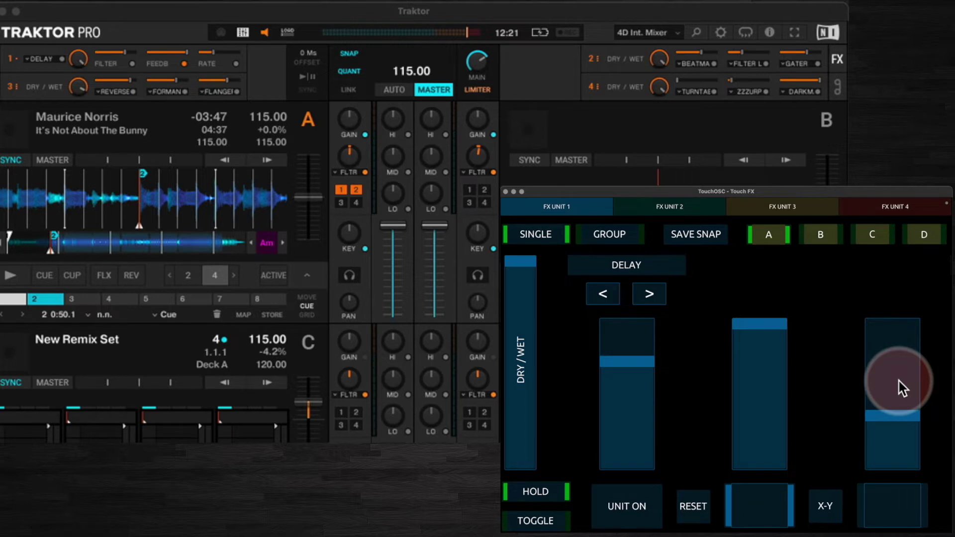
# Step: Play deck A in Traktor, audition FX unit 1's Delay from TouchOSC by switching the unit on and off, and stop playback
pyautogui.click(8, 276)
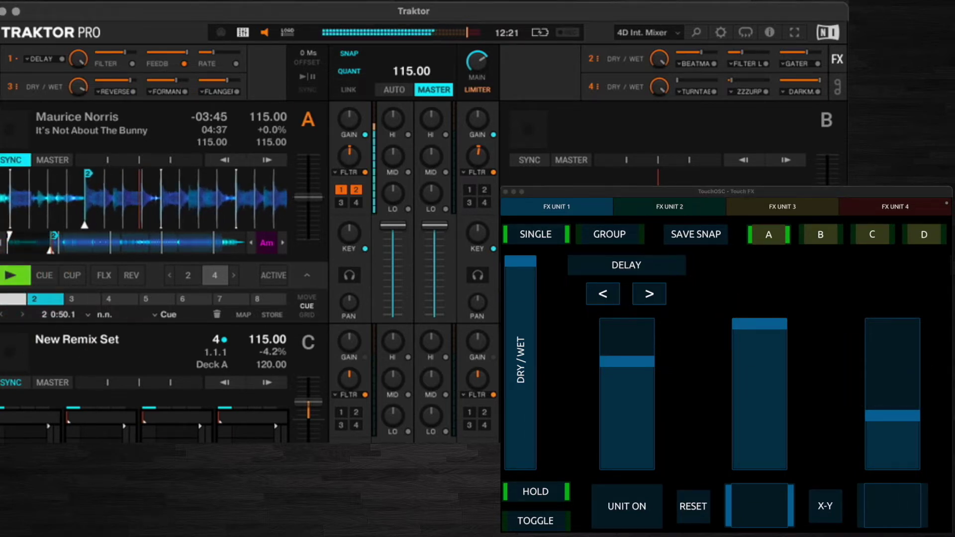
pyautogui.click(625, 506)
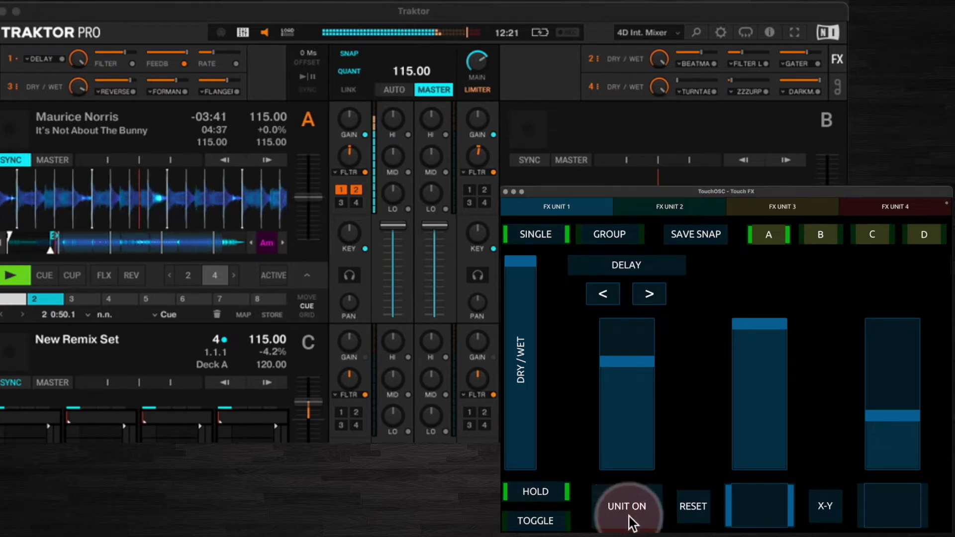
pyautogui.click(625, 506)
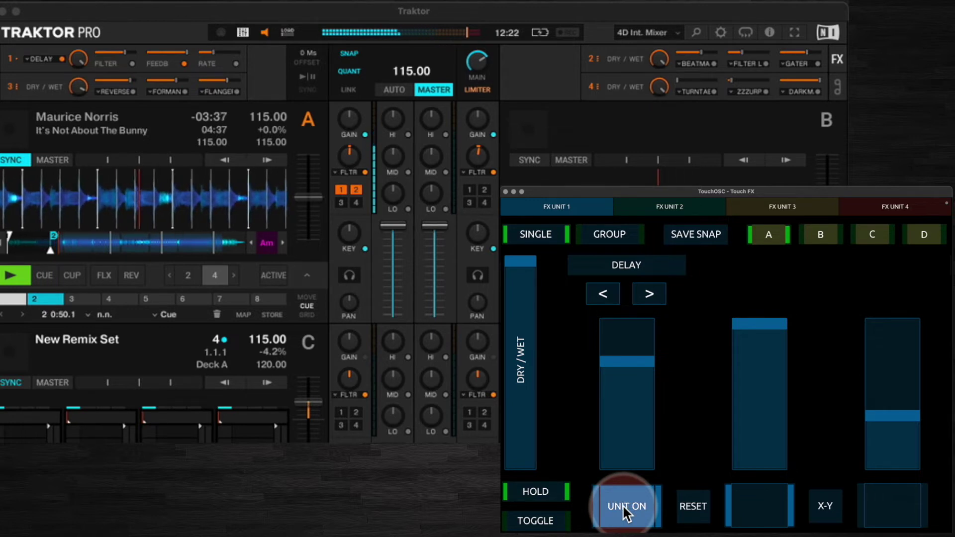
pyautogui.click(623, 505)
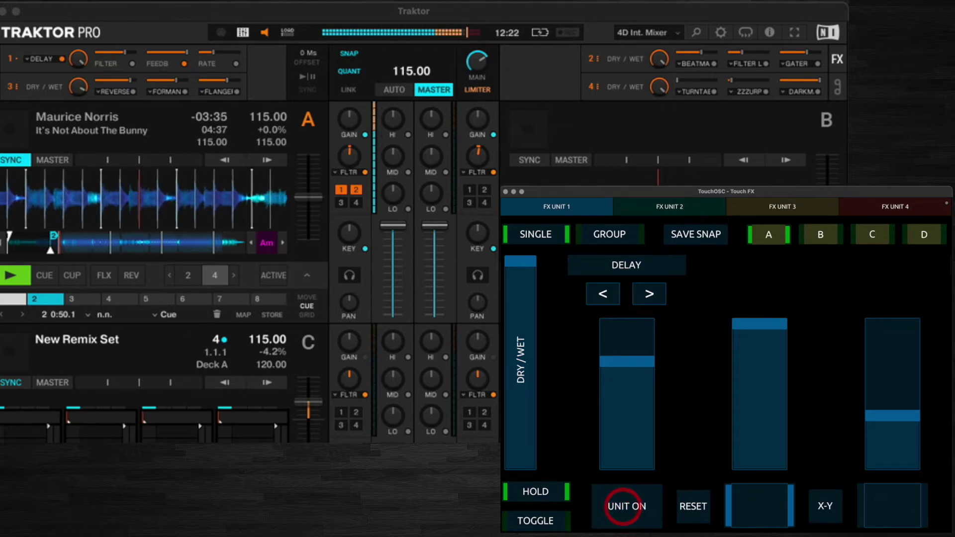
pyautogui.click(19, 269)
pyautogui.click(19, 270)
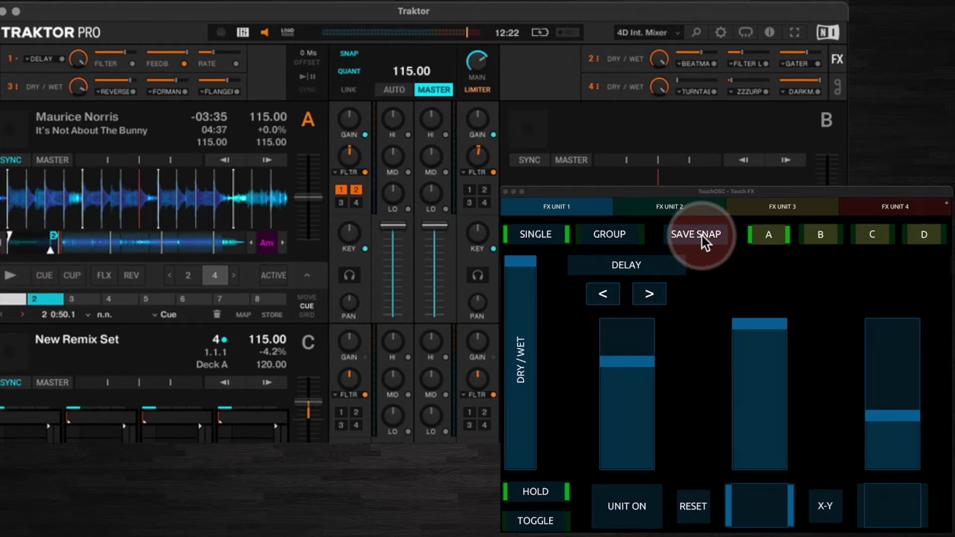
# Step: Switch FX unit 1 to group mode and back to single, and toggle its assignment to decks B, C and D on and off
pyautogui.click(604, 234)
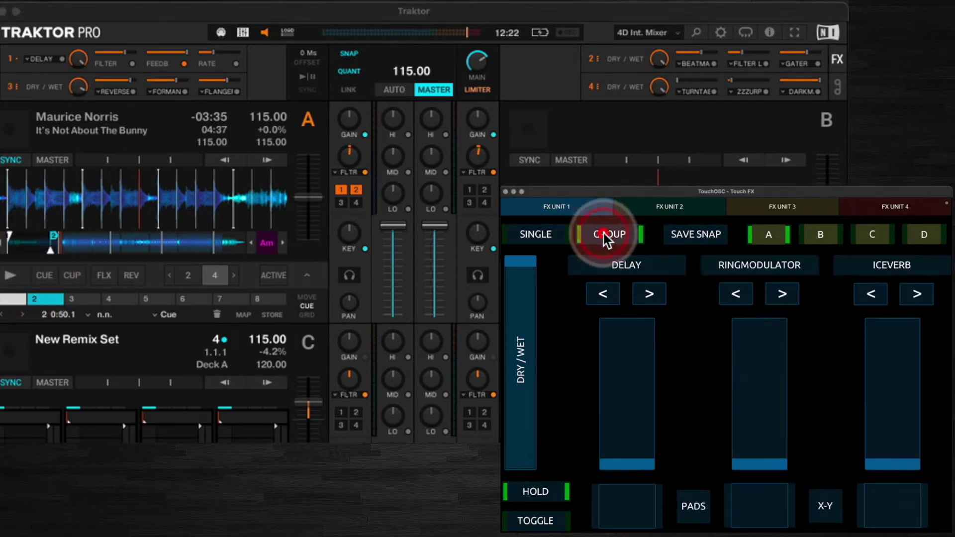
pyautogui.click(530, 235)
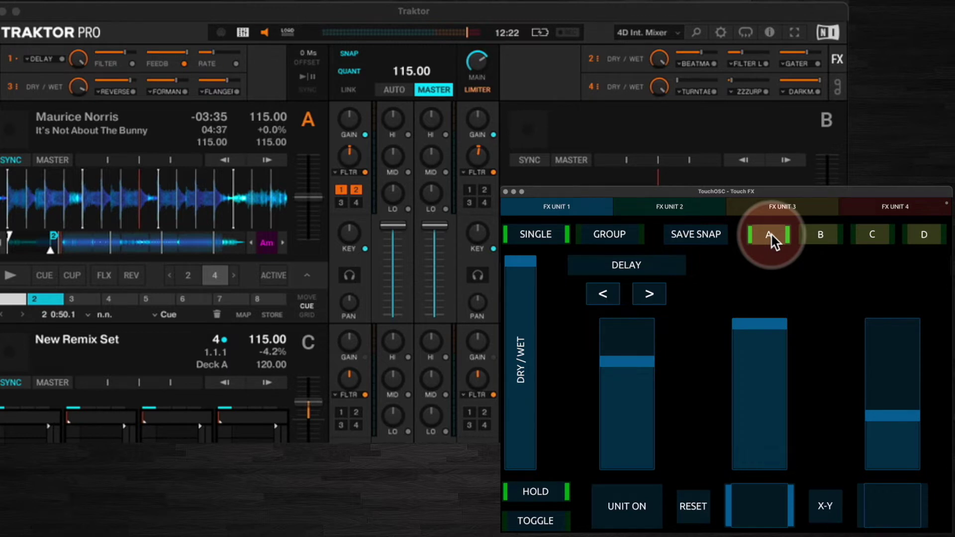
pyautogui.click(821, 237)
pyautogui.click(864, 241)
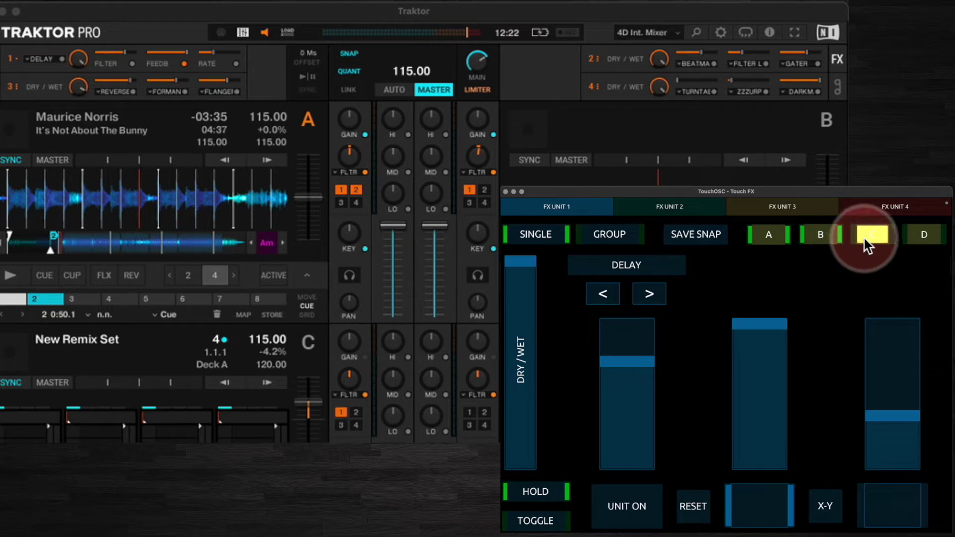
pyautogui.click(926, 234)
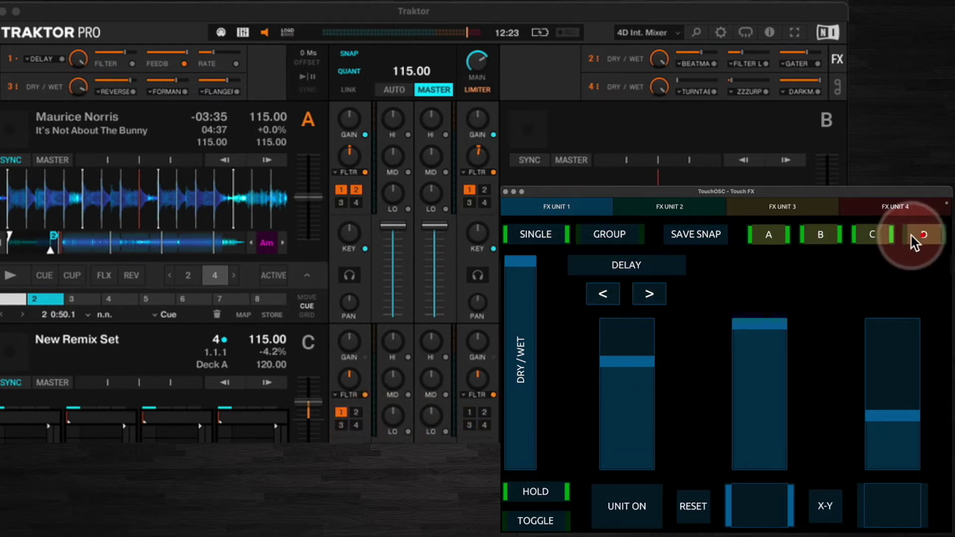
pyautogui.click(874, 235)
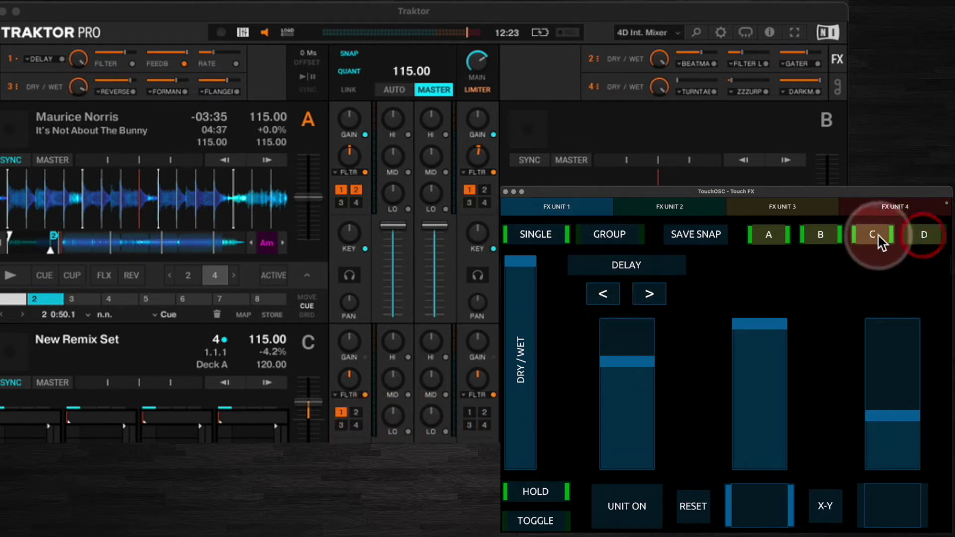
pyautogui.click(822, 235)
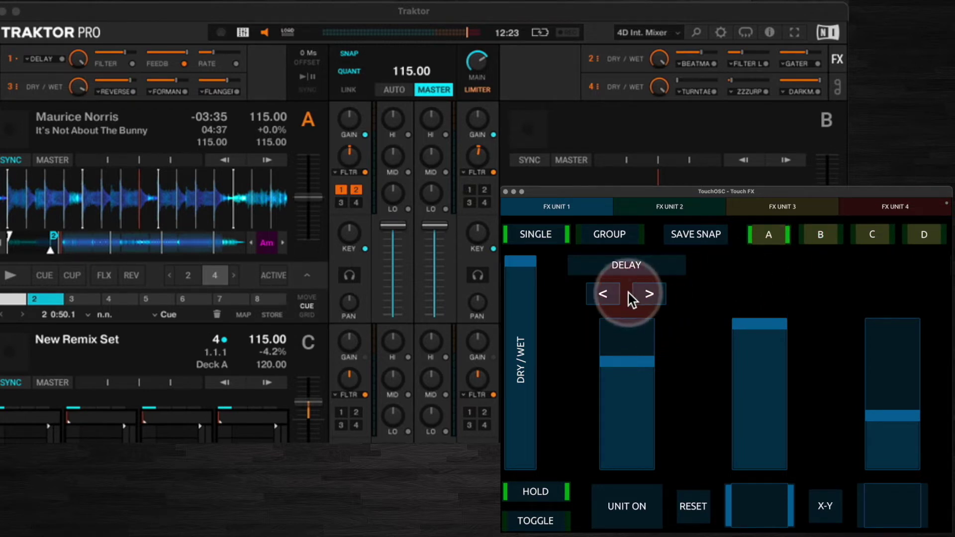
# Step: Step FX unit 1's single effect forward through the effect list and back to Delay
pyautogui.click(661, 294)
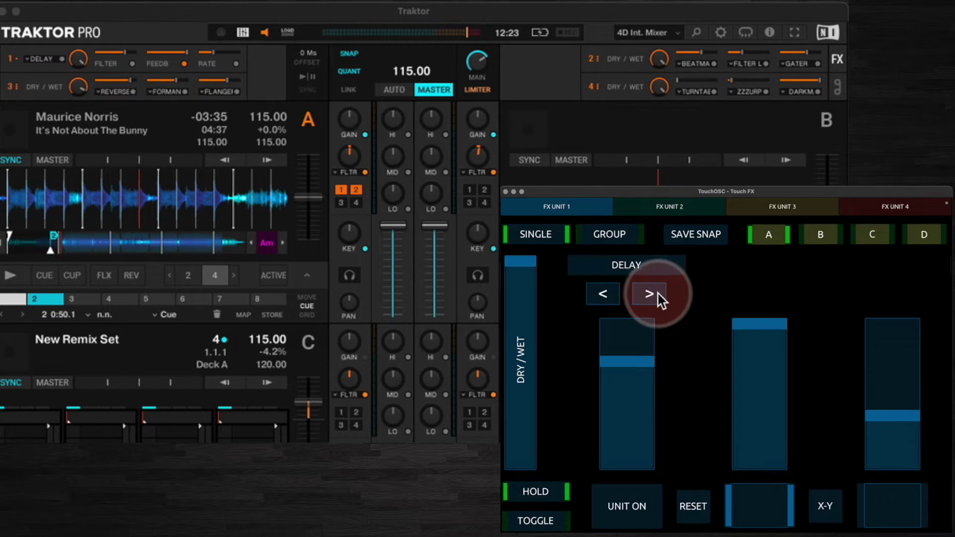
pyautogui.click(658, 294)
pyautogui.click(658, 294)
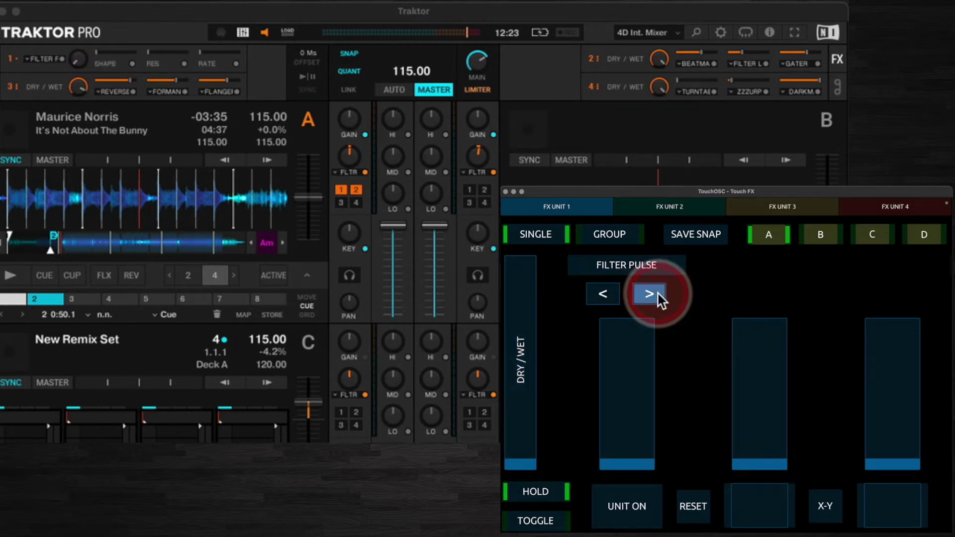
pyautogui.click(659, 294)
pyautogui.click(601, 295)
pyautogui.click(601, 295)
pyautogui.click(601, 294)
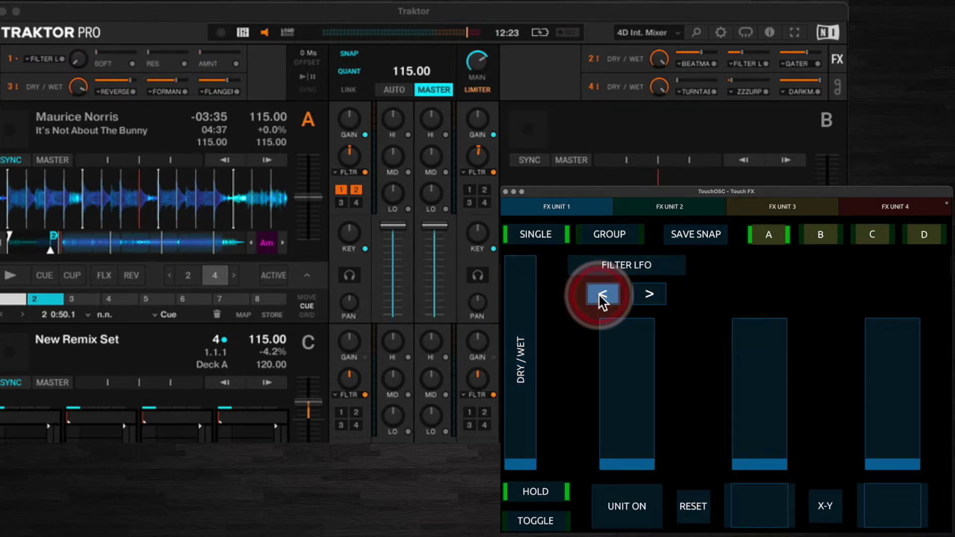
pyautogui.click(601, 294)
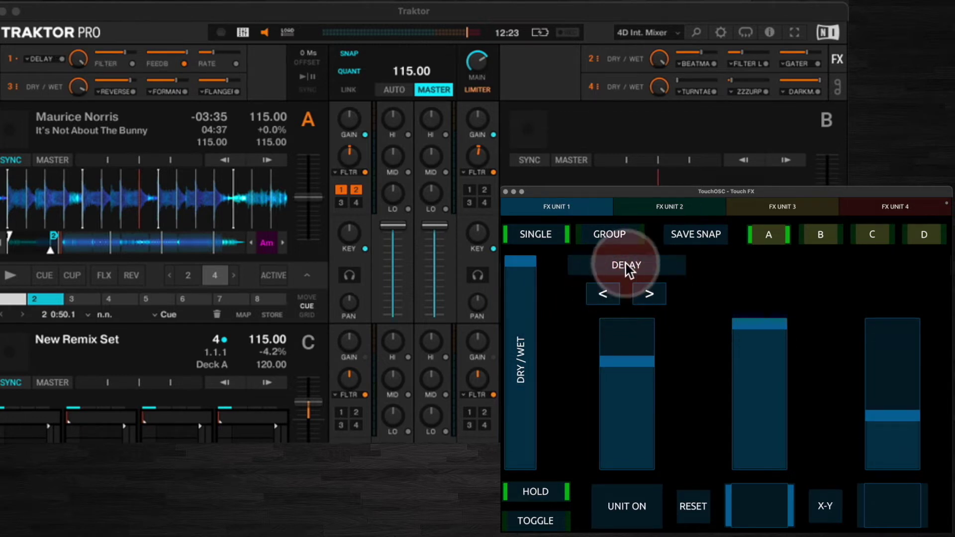
# Step: Put FX unit 1 in group mode and step its second effect to Reverb and back to Ringmodulator
pyautogui.click(598, 234)
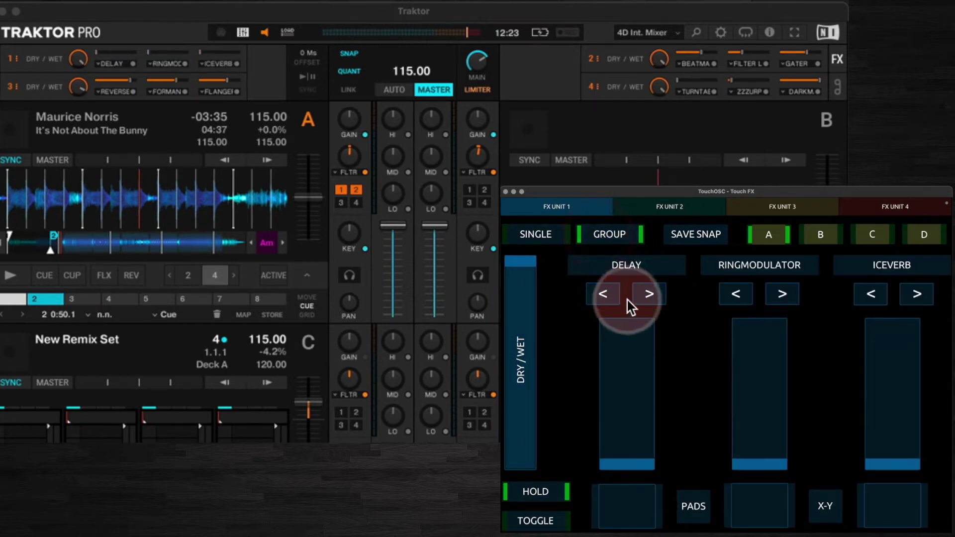
pyautogui.click(741, 293)
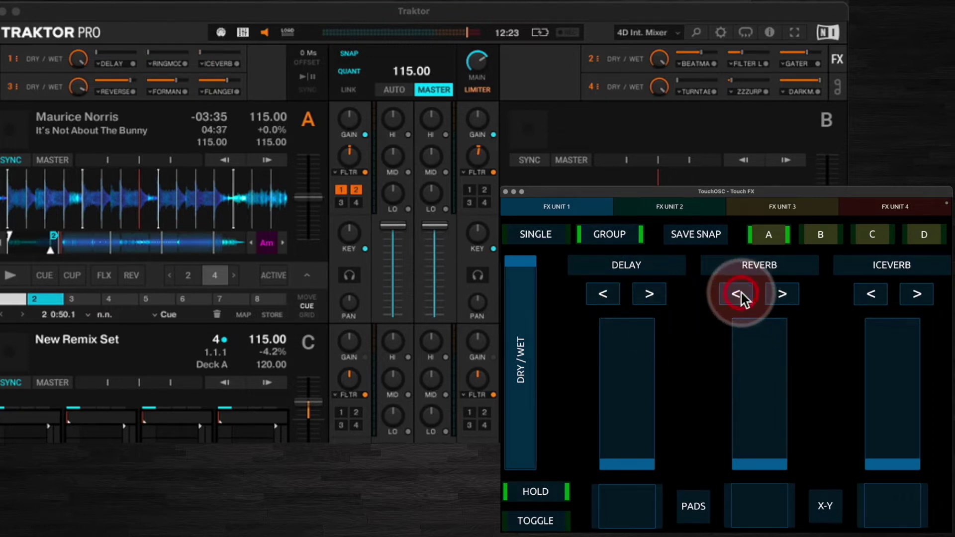
pyautogui.click(791, 293)
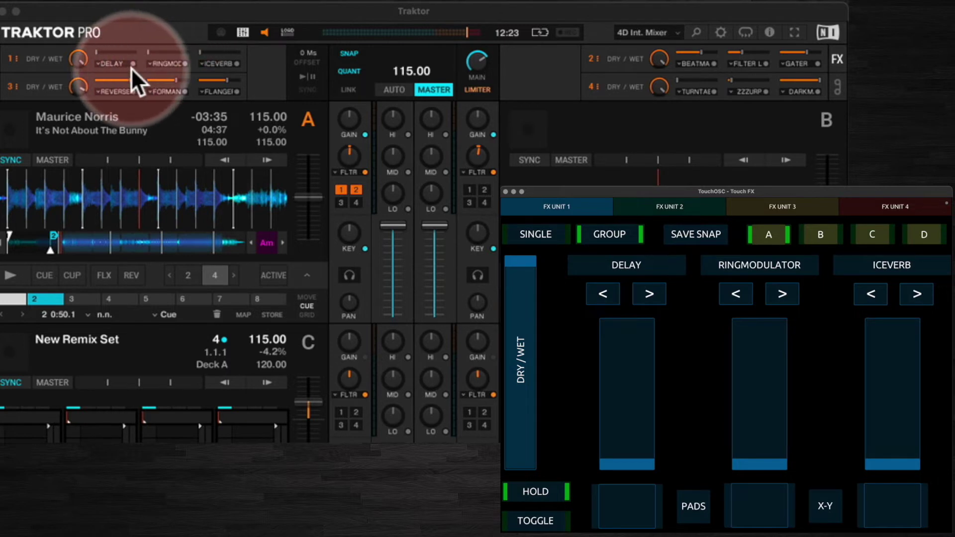
# Step: In Traktor, try Filter Pulse and Turntable FX in FX unit 1's second effect slot, and settle on Flanger
pyautogui.click(178, 62)
pyautogui.click(161, 184)
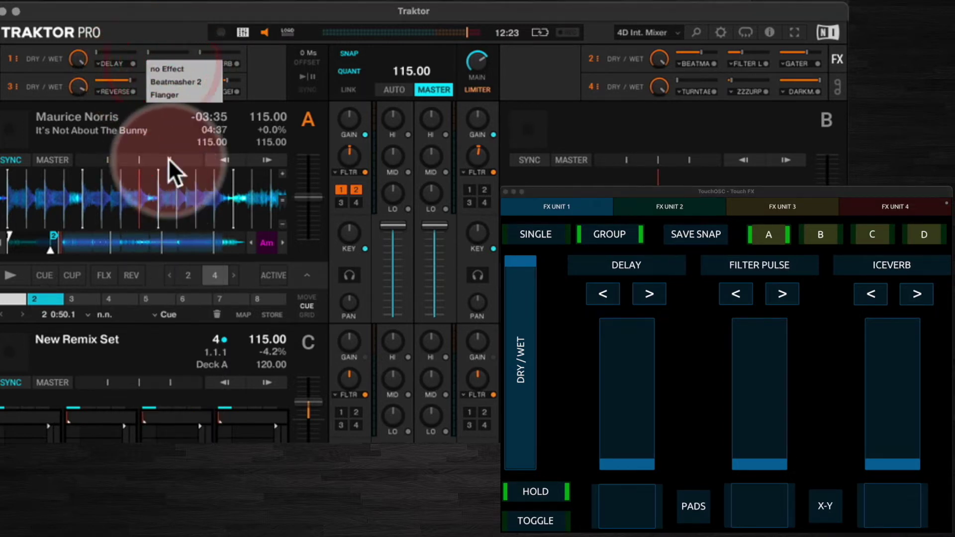
pyautogui.click(168, 64)
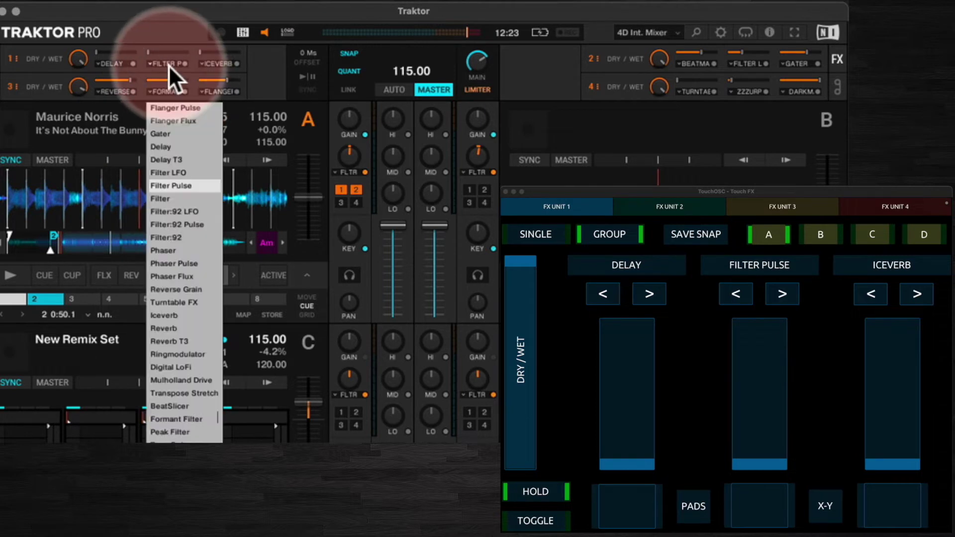
pyautogui.click(170, 302)
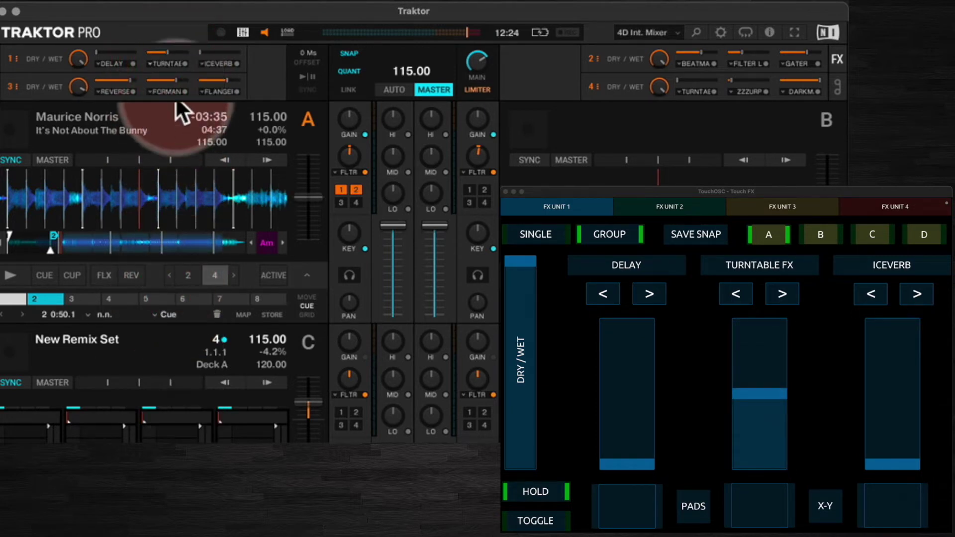
pyautogui.click(169, 62)
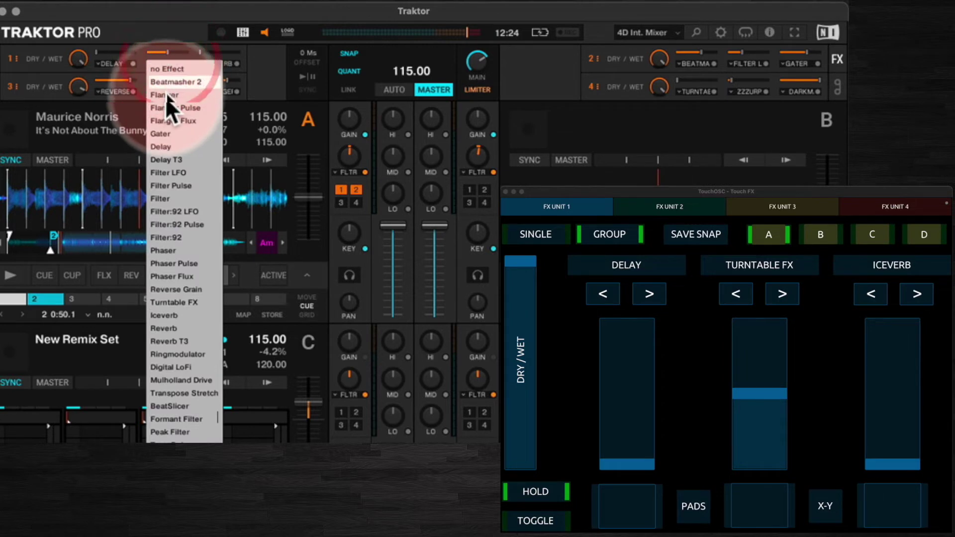
pyautogui.click(166, 95)
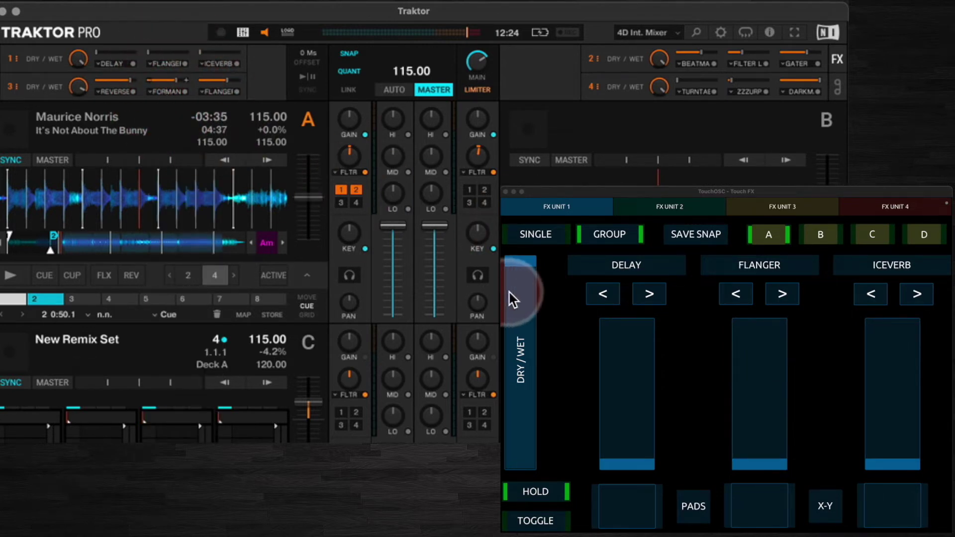
# Step: In TouchOSC, move FX unit 1's dry/wet fader and return it to full, and raise the Delay fader to about one third
pyautogui.moveTo(522, 264)
pyautogui.mouseDown()
pyautogui.moveTo(520, 393)
pyautogui.moveTo(521, 265)
pyautogui.mouseUp()
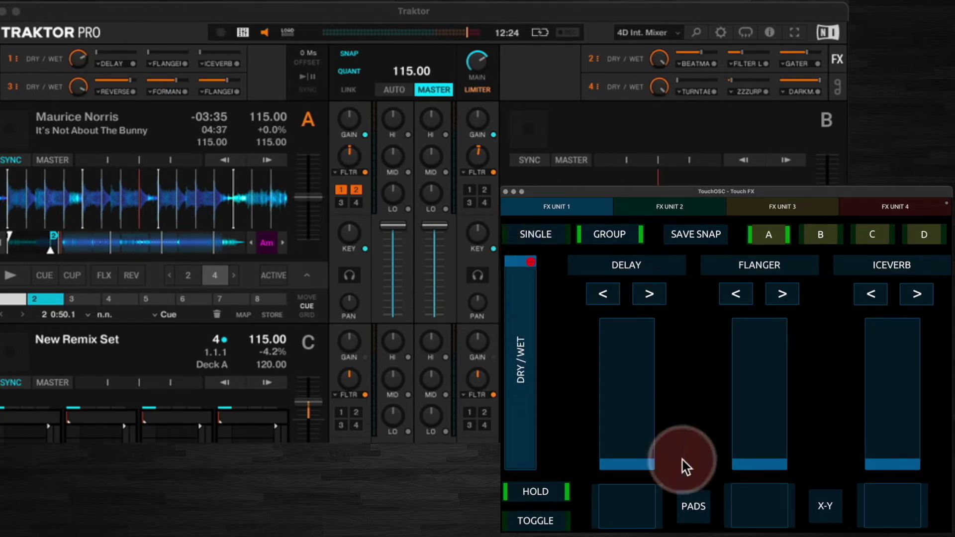
pyautogui.moveTo(632, 422)
pyautogui.mouseDown()
pyautogui.moveTo(631, 380)
pyautogui.moveTo(628, 418)
pyautogui.mouseUp()
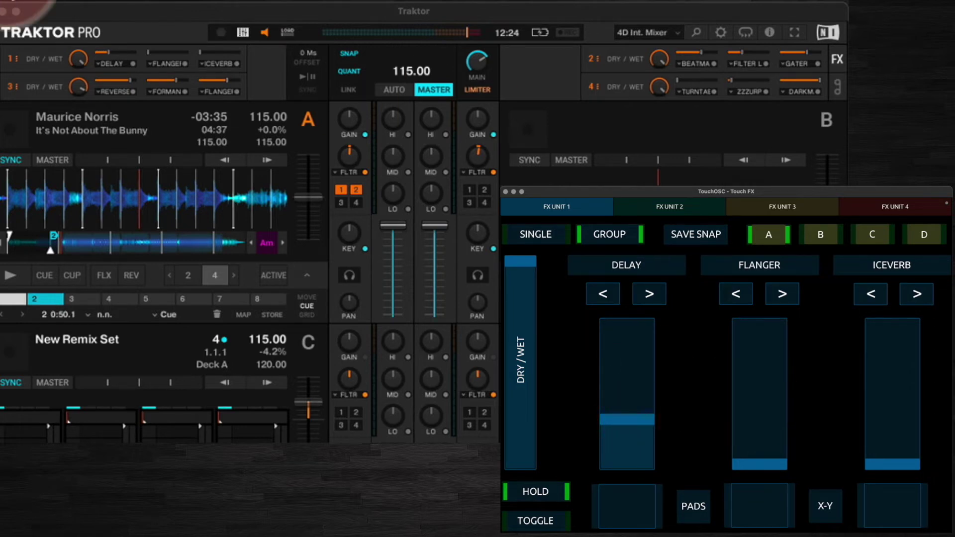
# Step: Adjust FX unit 1's Delay amount in Traktor, and raise the Delay fader in TouchOSC to about 40%
pyautogui.click(147, 55)
pyautogui.click(107, 51)
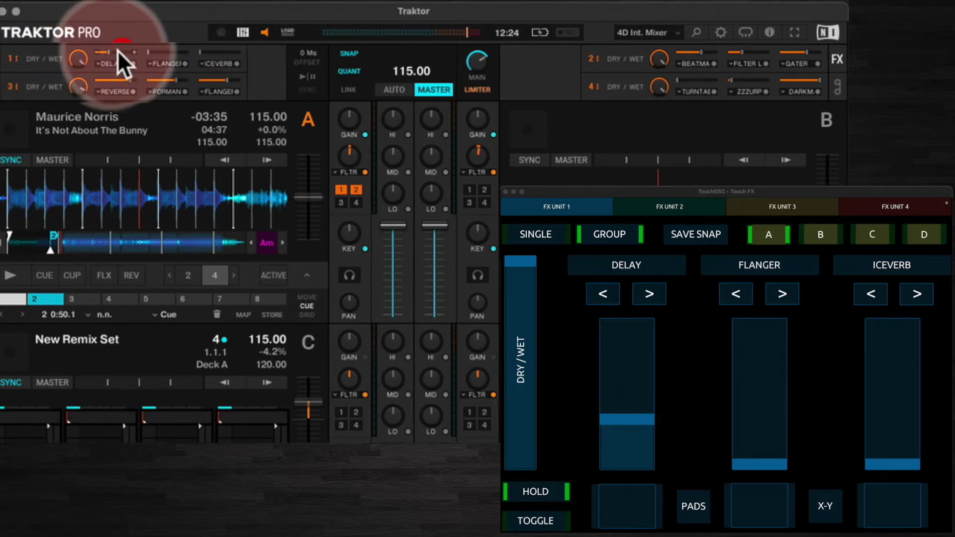
pyautogui.moveTo(108, 52); pyautogui.dragTo(110, 52)
pyautogui.click(629, 407)
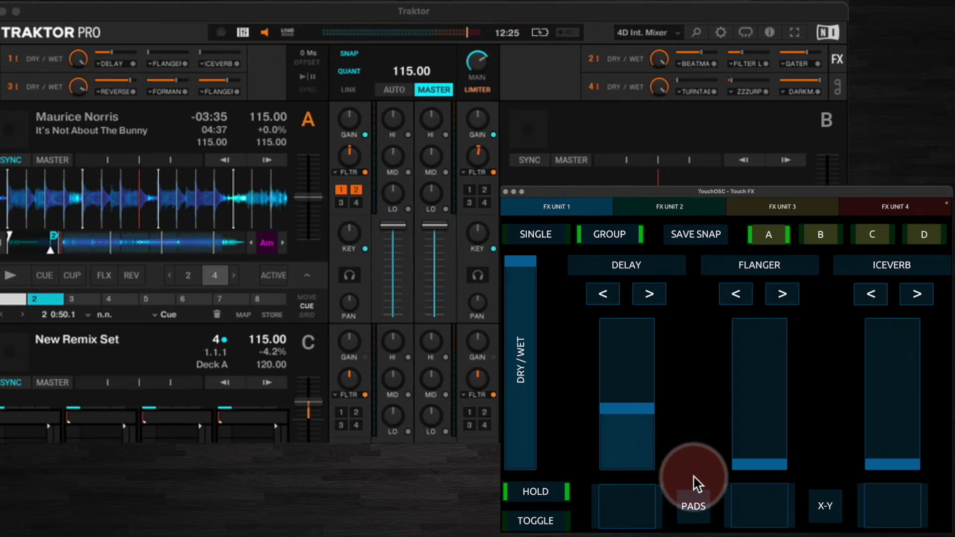
# Step: Start deck A playing and trigger FX unit 1's Delay momentarily with its hold-mode button in TouchOSC
pyautogui.click(635, 513)
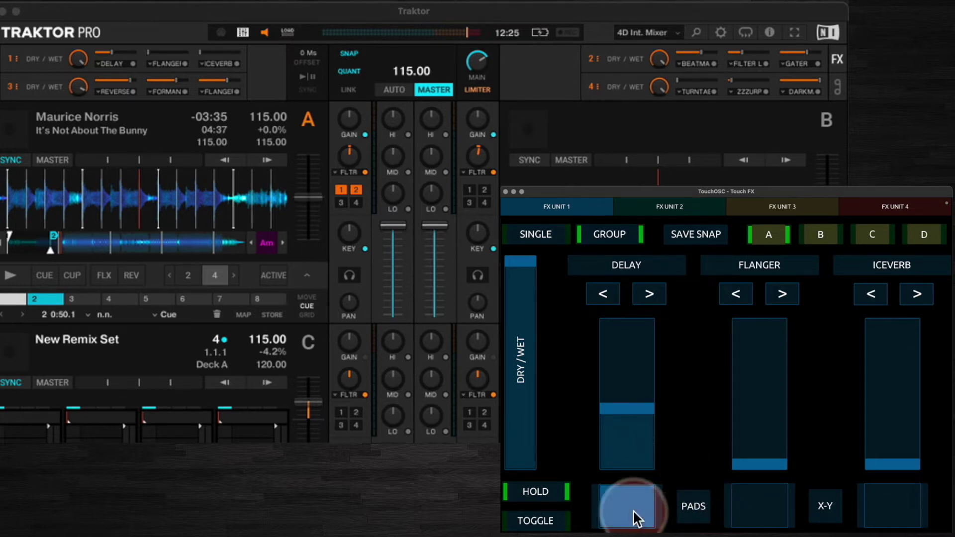
pyautogui.click(11, 277)
pyautogui.click(602, 503)
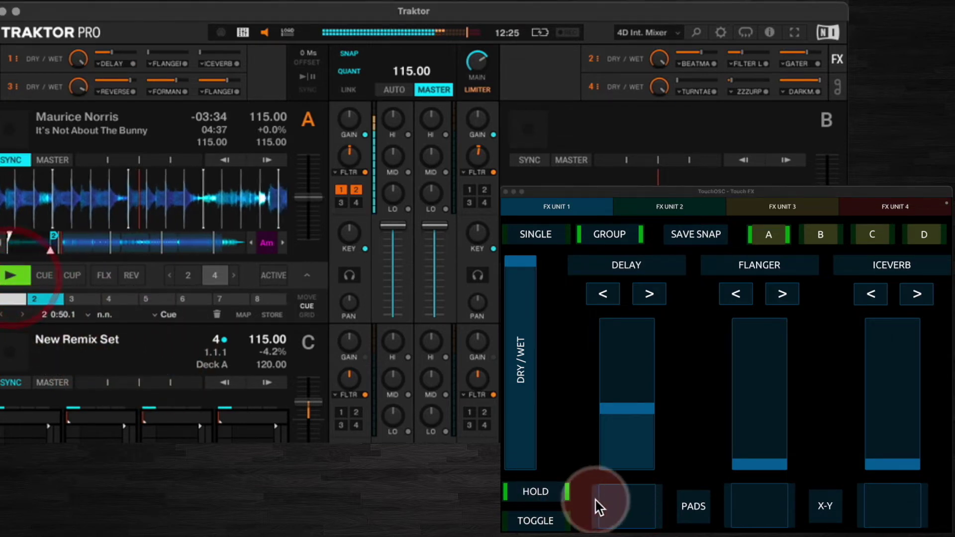
pyautogui.click(623, 501)
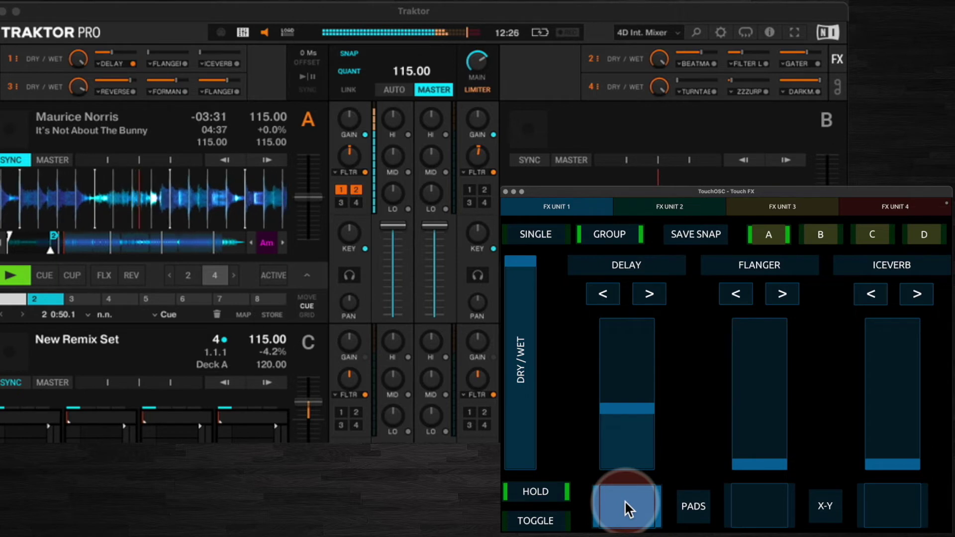
# Step: Trigger the Flanger on deck A with its fader at about 70%, and again with it lowered to about 30%
pyautogui.click(747, 506)
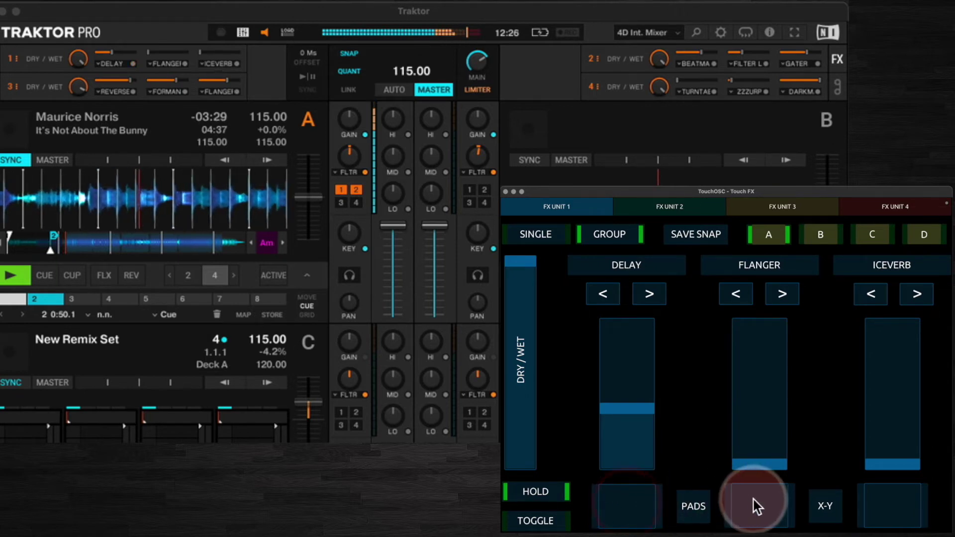
pyautogui.click(742, 441)
pyautogui.moveTo(741, 441); pyautogui.dragTo(746, 367)
pyautogui.click(754, 509)
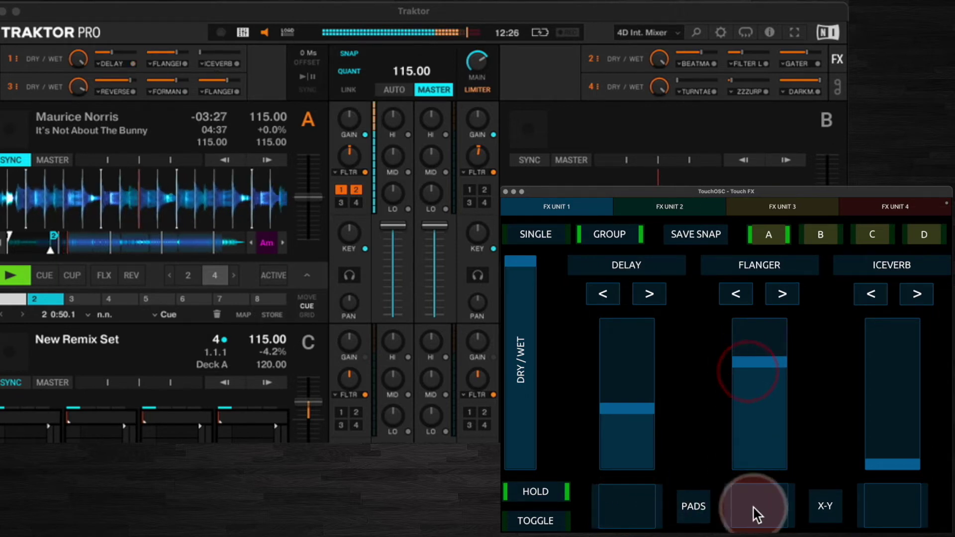
pyautogui.click(762, 503)
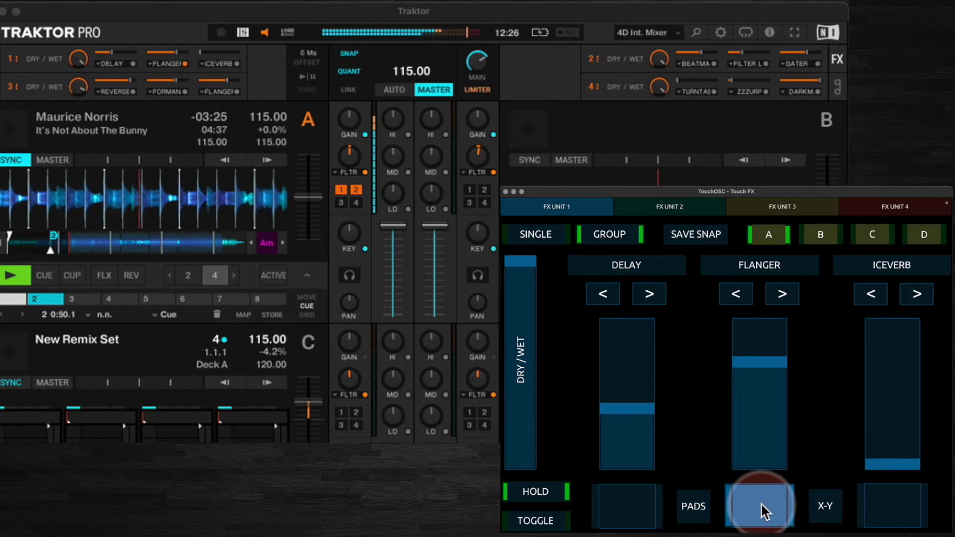
pyautogui.moveTo(748, 369); pyautogui.dragTo(751, 423)
pyautogui.click(757, 510)
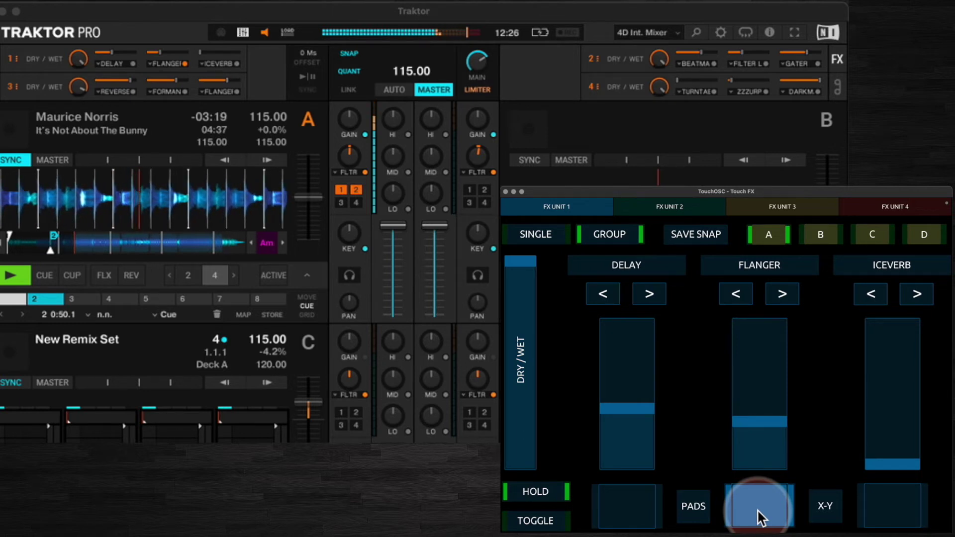
# Step: Raise the Iceverb fader to about half, trigger Iceverb, and stop deck A
pyautogui.moveTo(922, 451); pyautogui.dragTo(894, 396)
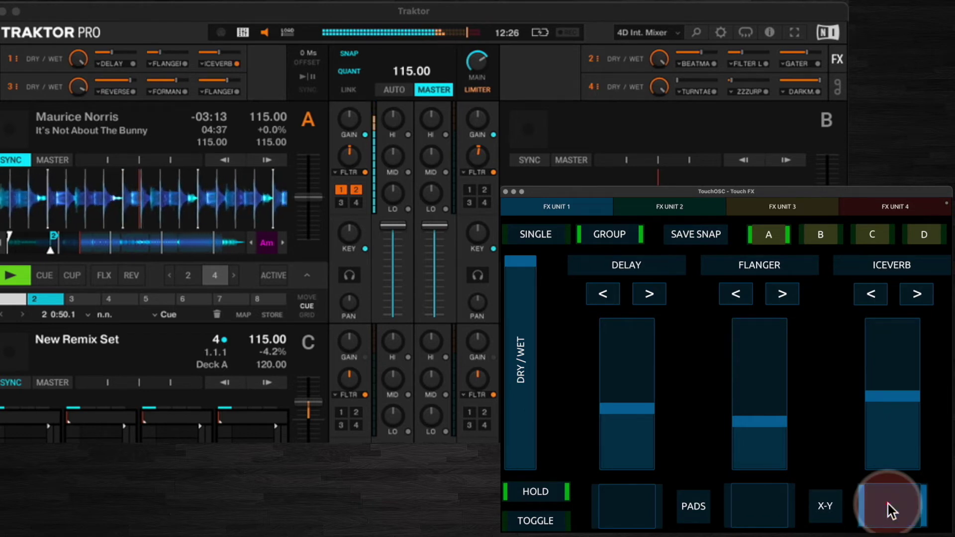
pyautogui.click(8, 274)
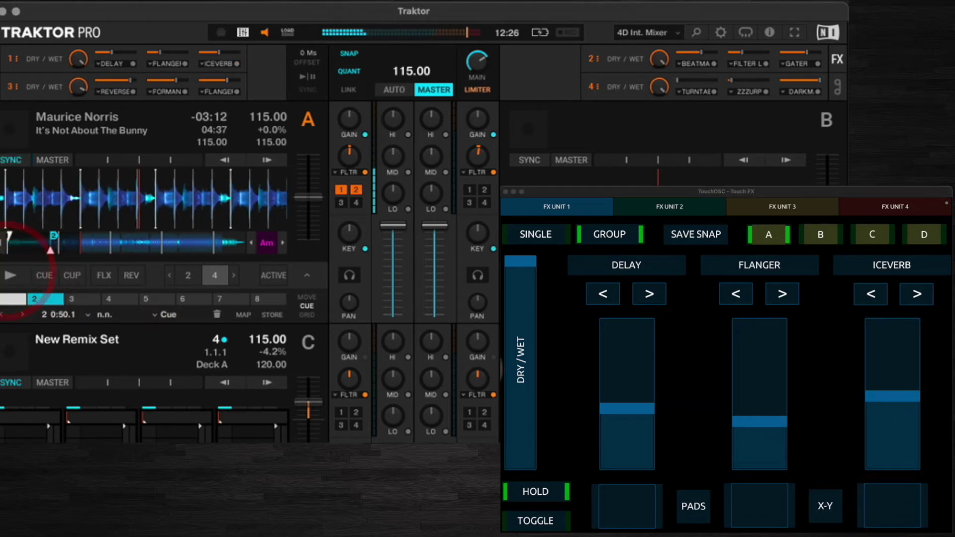
pyautogui.click(640, 384)
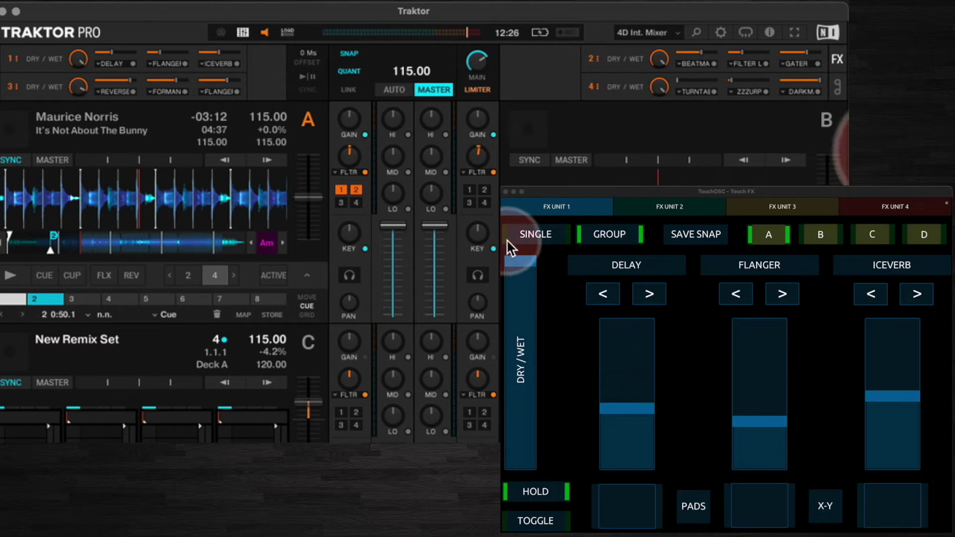
# Step: Switch FX unit 1 to single mode and try Delay's Unit On button and its second and third effect buttons
pyautogui.click(533, 235)
pyautogui.click(623, 503)
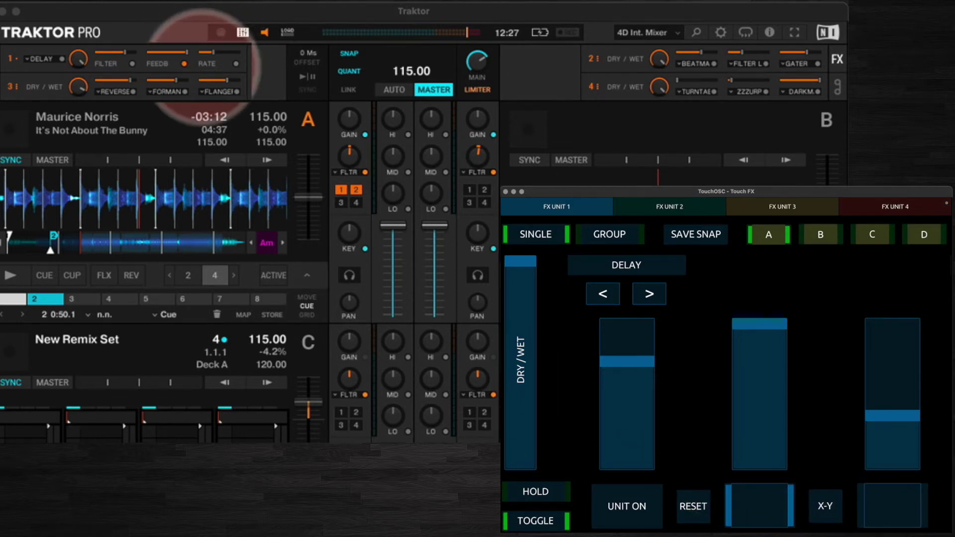
pyautogui.click(747, 502)
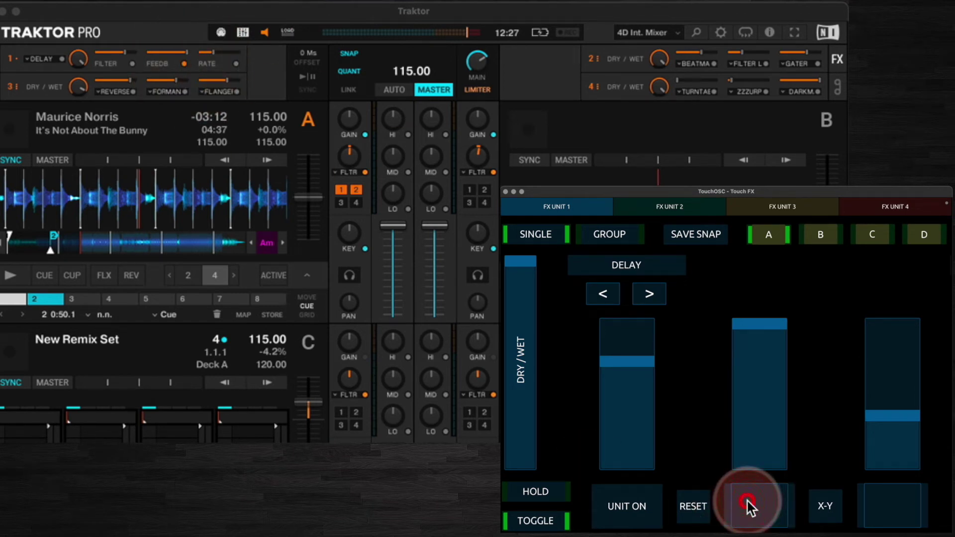
pyautogui.click(890, 505)
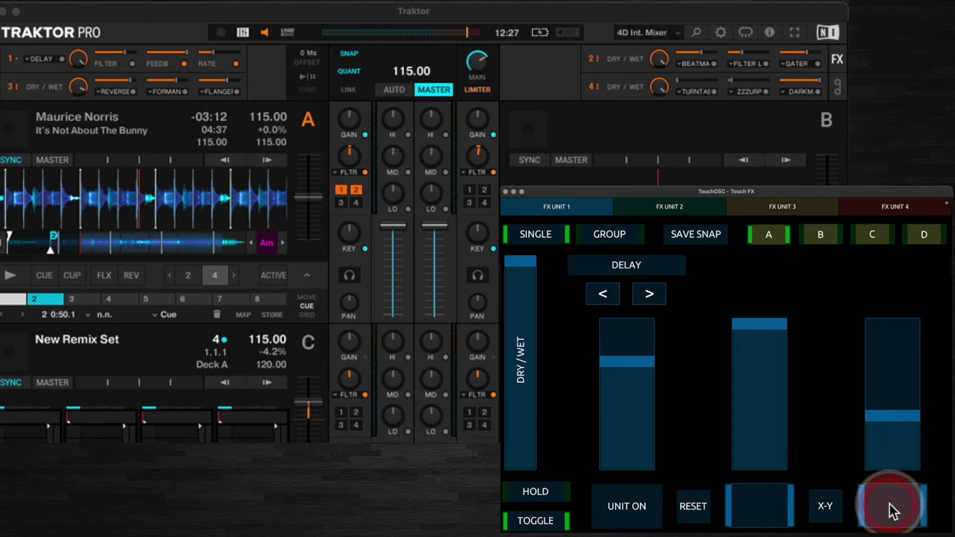
pyautogui.click(889, 505)
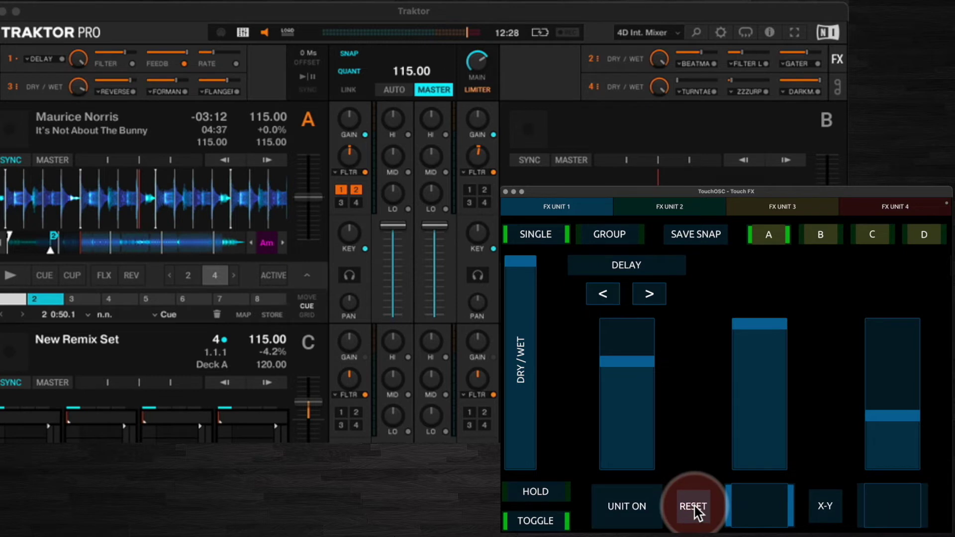
# Step: Lower Delay's Filter and Feedback parameters and raise Rate in Traktor, and reset the parameters from TouchOSC
pyautogui.click(554, 477)
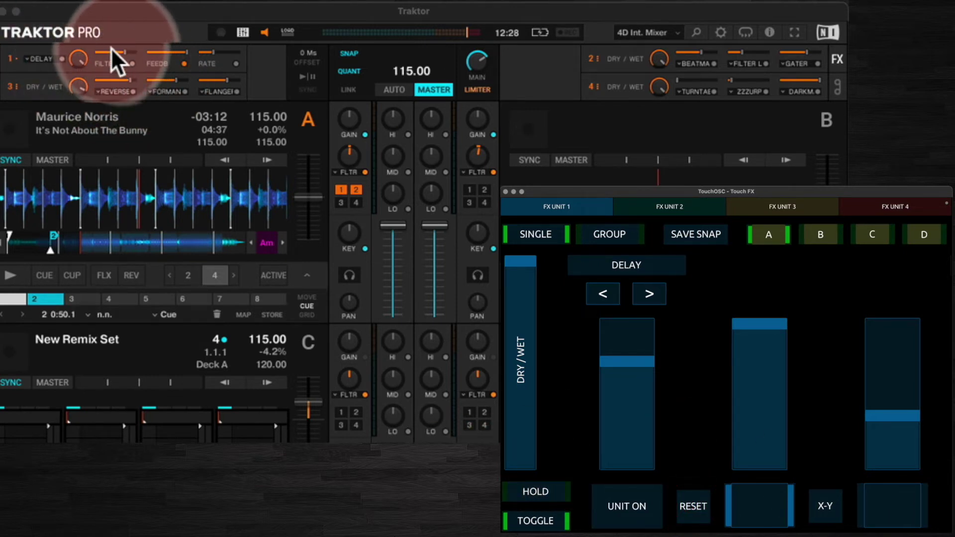
pyautogui.click(177, 53)
pyautogui.moveTo(150, 53); pyautogui.dragTo(89, 52)
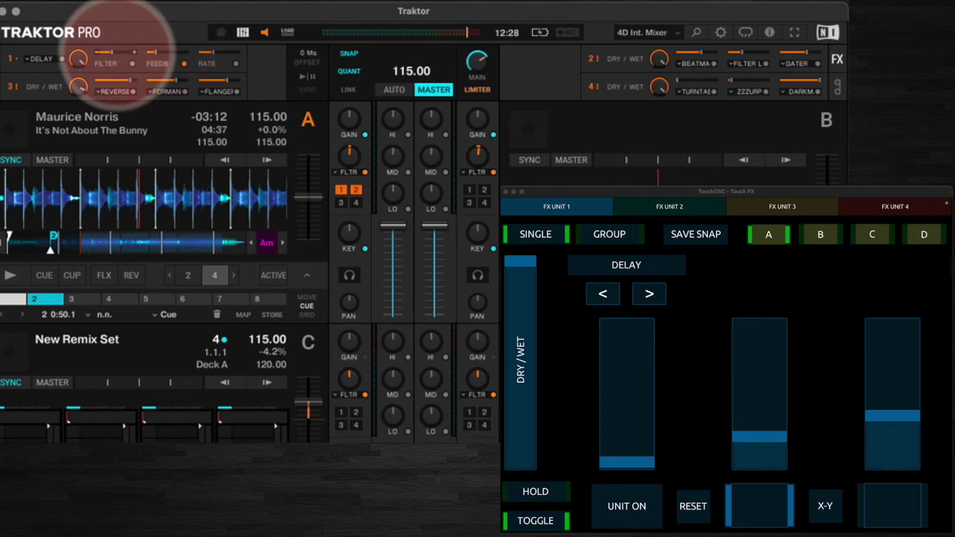
pyautogui.moveTo(215, 52); pyautogui.dragTo(231, 52)
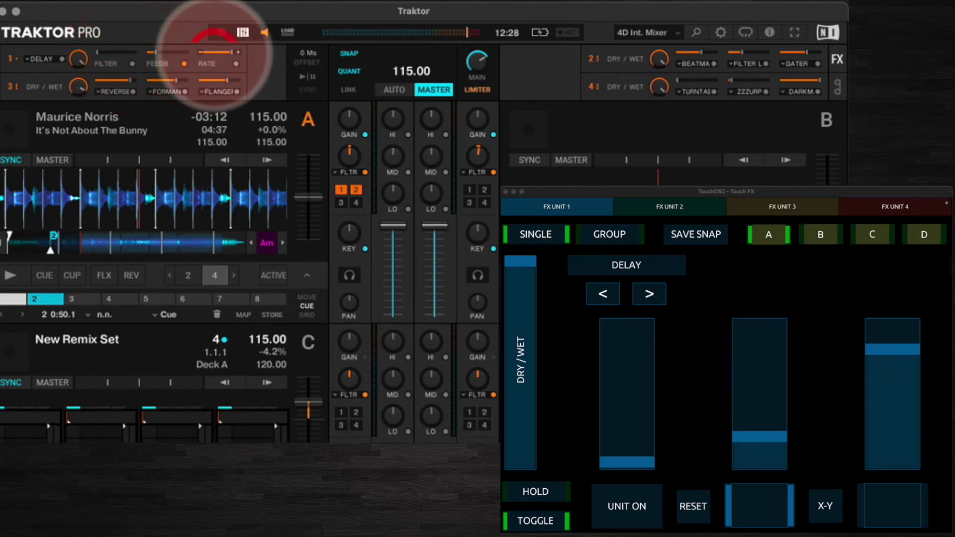
pyautogui.click(693, 506)
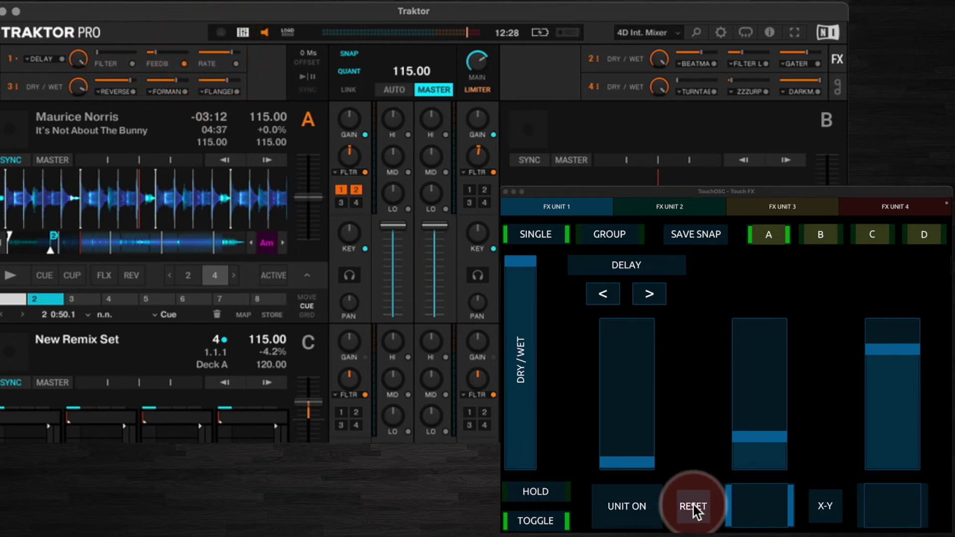
pyautogui.click(694, 505)
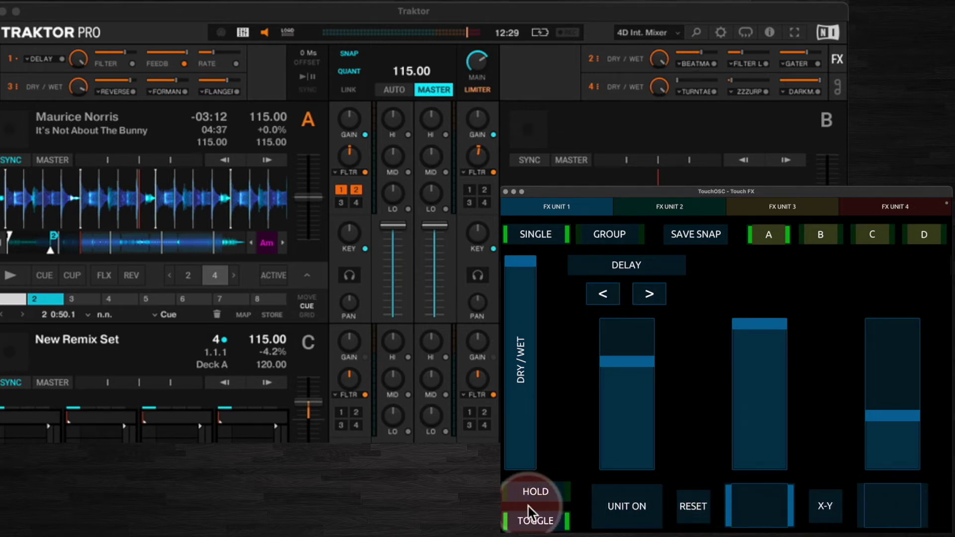
# Step: Try the Hold and Toggle button modes on FX unit 1, and return the unit to group mode
pyautogui.click(534, 492)
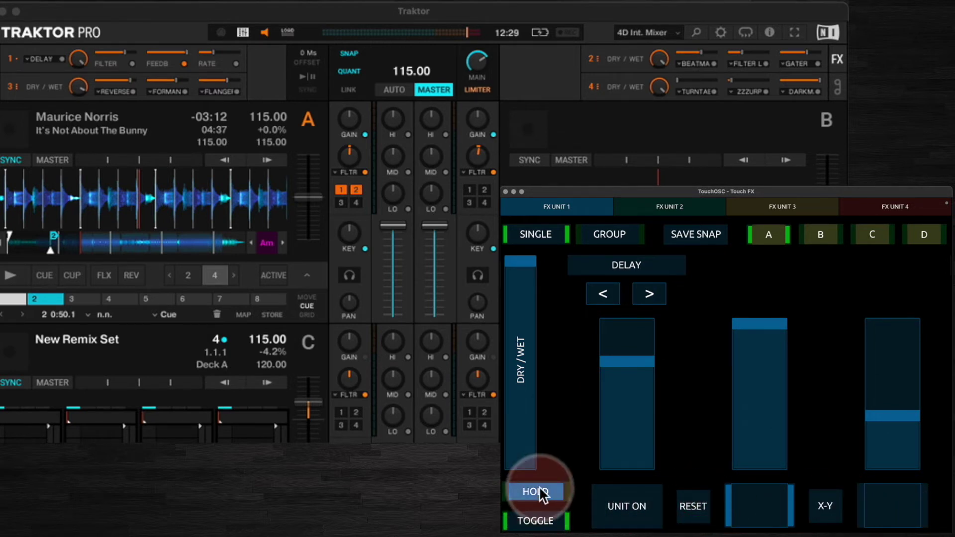
pyautogui.click(539, 522)
pyautogui.click(609, 234)
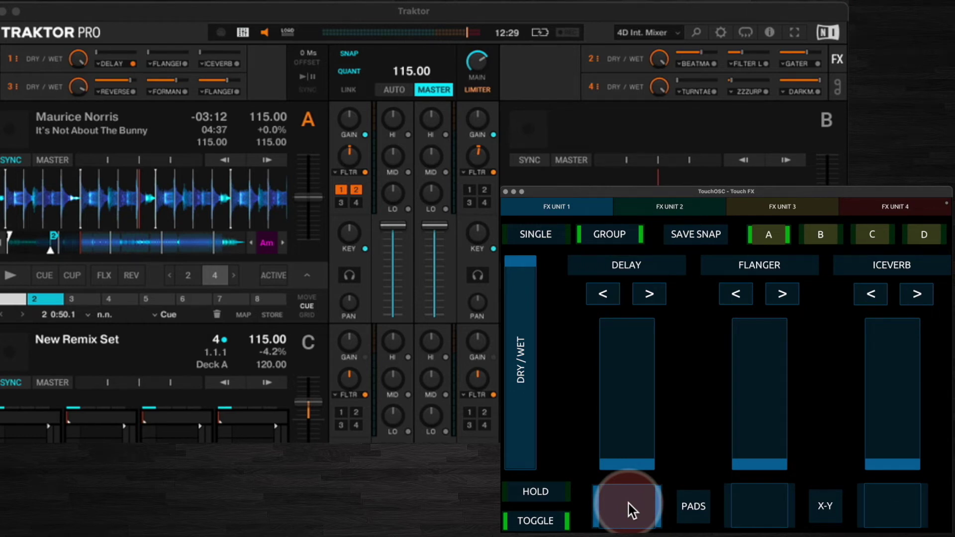
# Step: Set FX unit 1's buttons to Hold, trigger Delay momentarily, and set the buttons back to Toggle
pyautogui.click(544, 493)
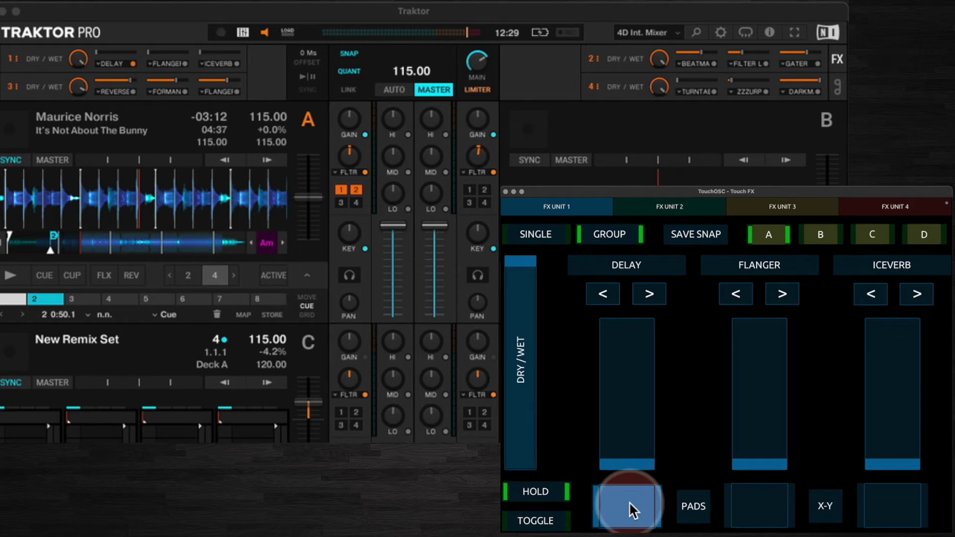
pyautogui.click(630, 505)
pyautogui.click(630, 505)
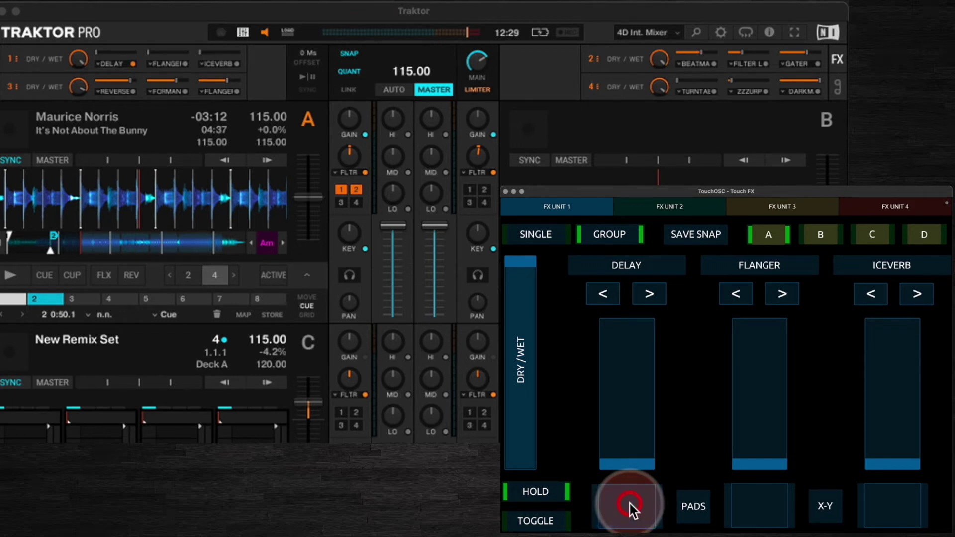
pyautogui.click(535, 522)
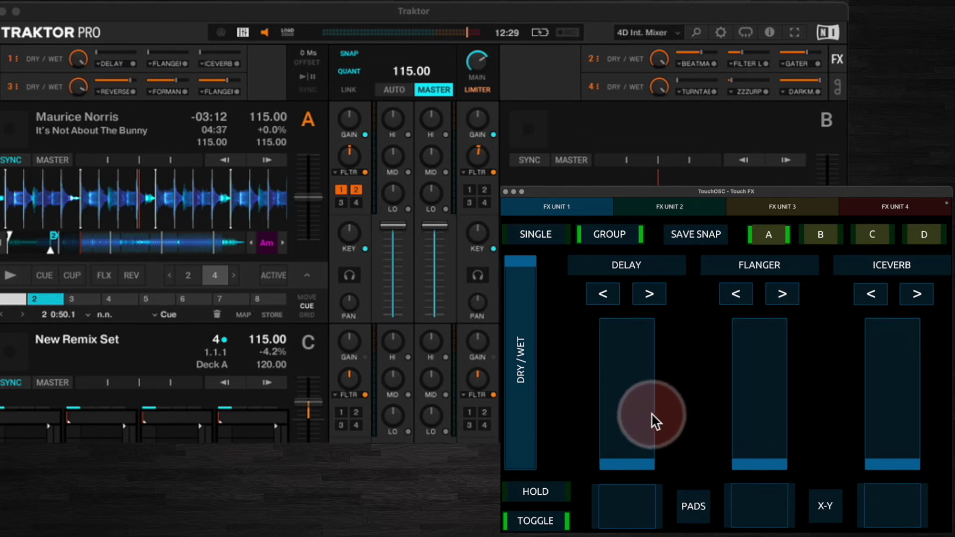
# Step: Raise FX unit 1's Delay fader to about 30% and try its Pads switch
pyautogui.moveTo(651, 413); pyautogui.dragTo(619, 426)
pyautogui.click(693, 507)
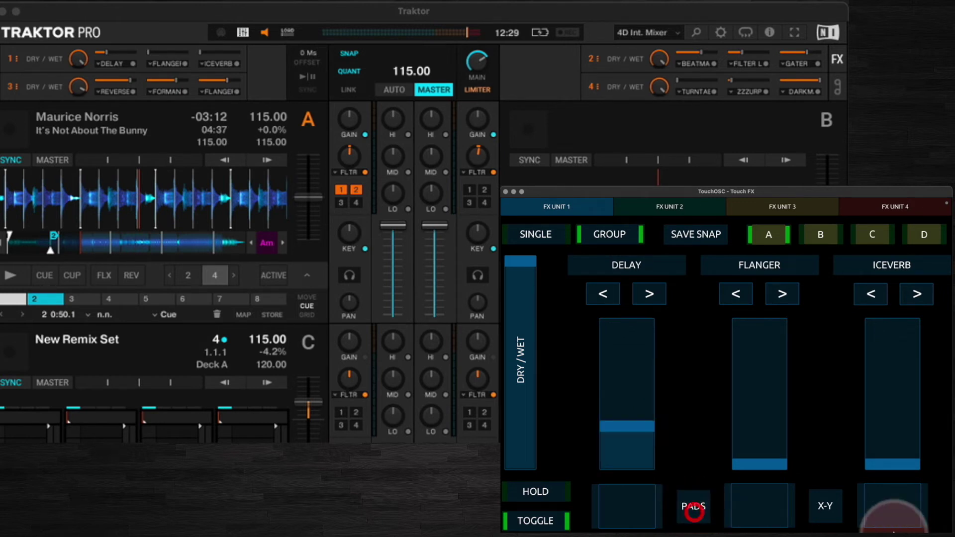
# Step: Open FX unit 2, toggle Beatmasher 2's pads off and on, and replace the X-Y pad with individual faders
pyautogui.click(661, 208)
pyautogui.click(658, 205)
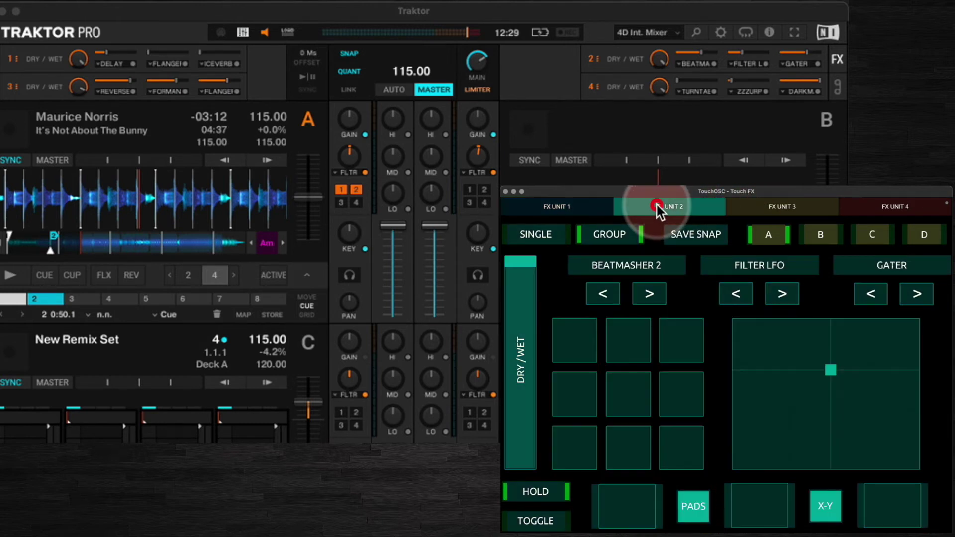
pyautogui.click(696, 516)
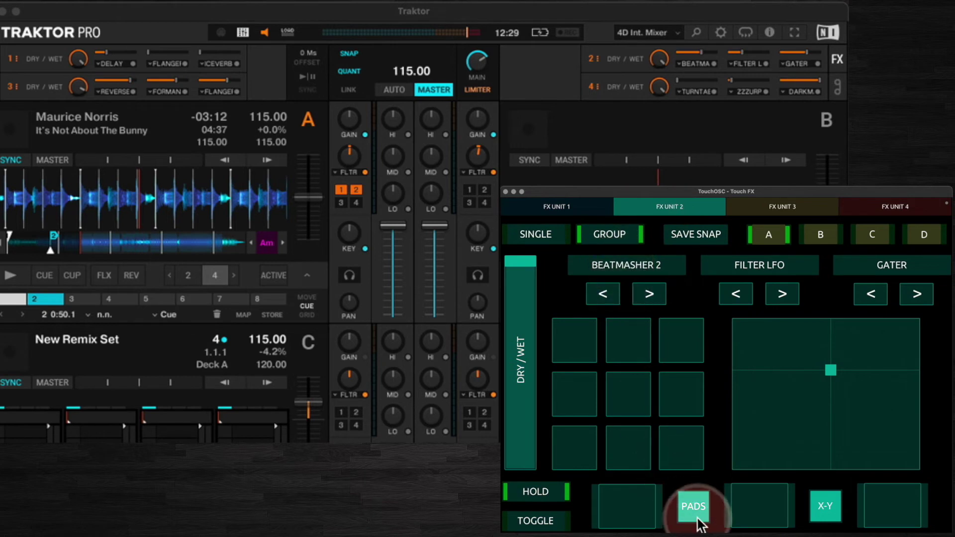
pyautogui.click(693, 507)
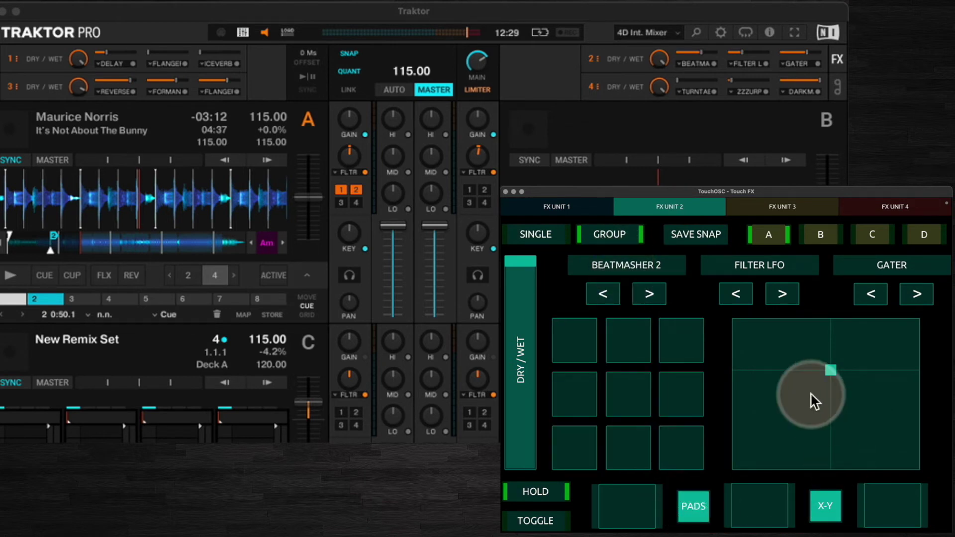
pyautogui.click(825, 506)
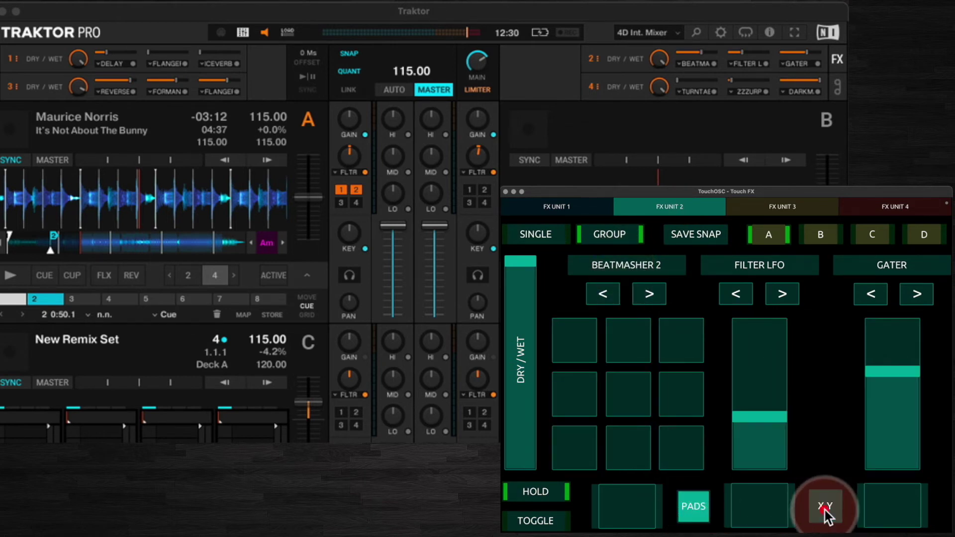
# Step: Adjust the Filter LFO fader, restore the X-Y pad, and control Filter LFO and Gater together from slightly above its centre
pyautogui.click(759, 418)
pyautogui.moveTo(760, 418); pyautogui.dragTo(757, 393)
pyautogui.moveTo(879, 385); pyautogui.dragTo(835, 383)
pyautogui.click(827, 507)
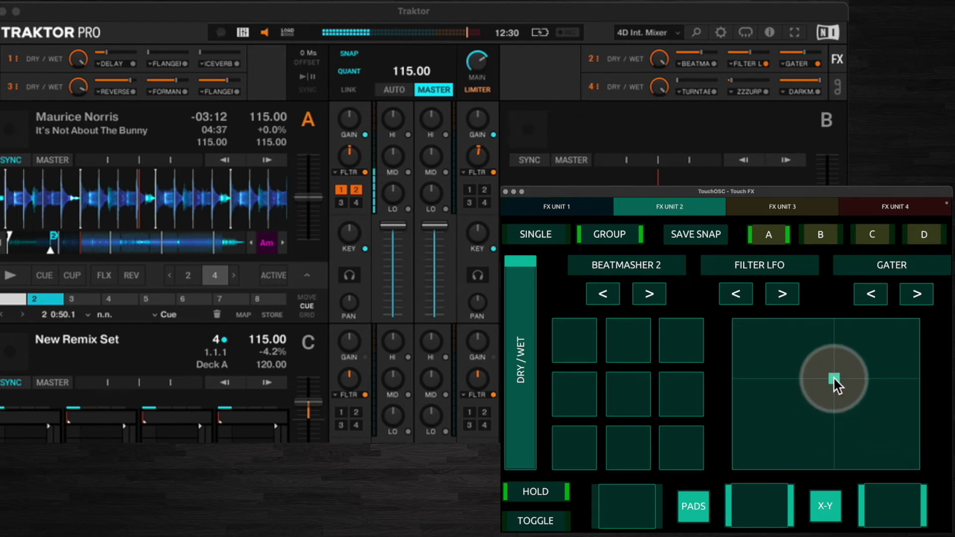
pyautogui.click(834, 379)
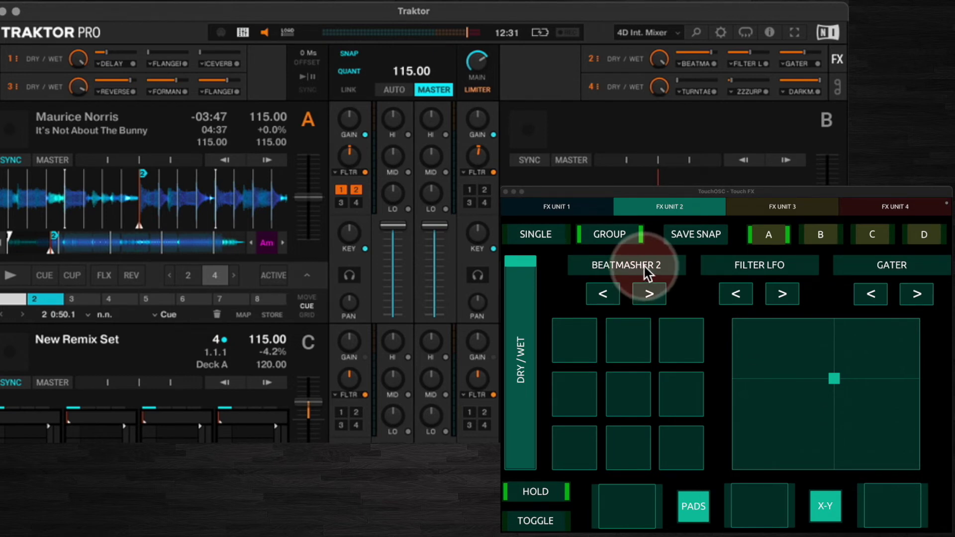
# Step: Trigger Beatmasher 2 with the bottom-left pad of FX unit 2's pad grid
pyautogui.click(577, 450)
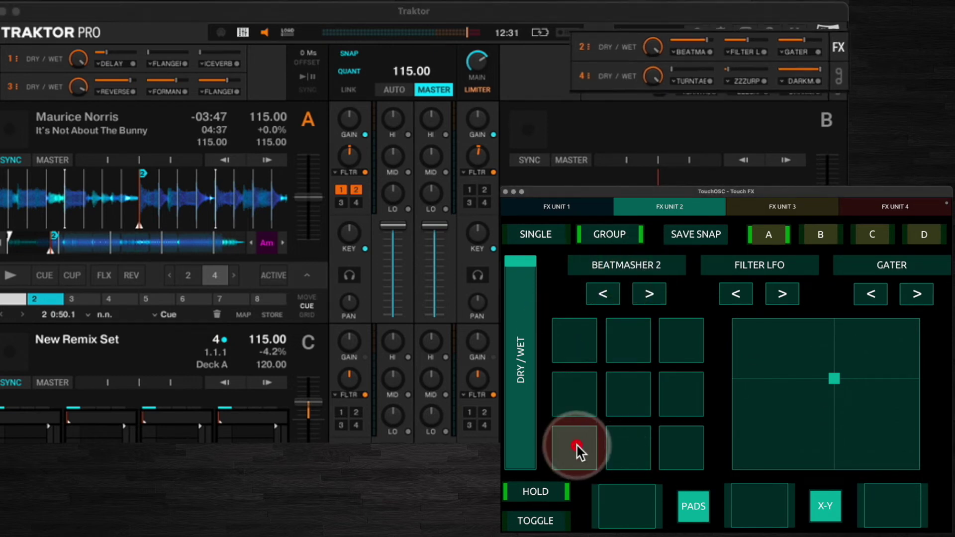
pyautogui.click(584, 445)
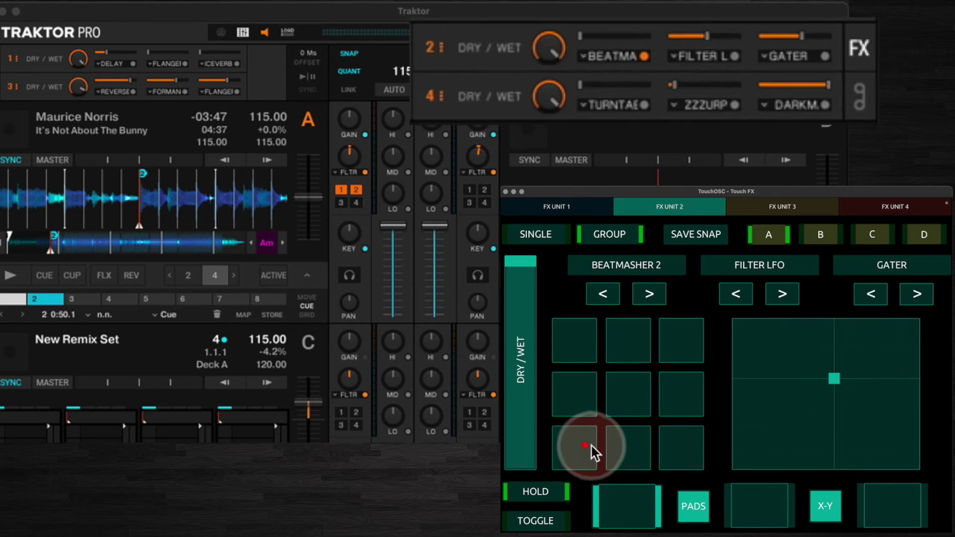
# Step: Trigger Beatmasher 2 with the remaining eight pads in turn, from the bottom row up to the top-right pad
pyautogui.click(633, 446)
pyautogui.click(689, 444)
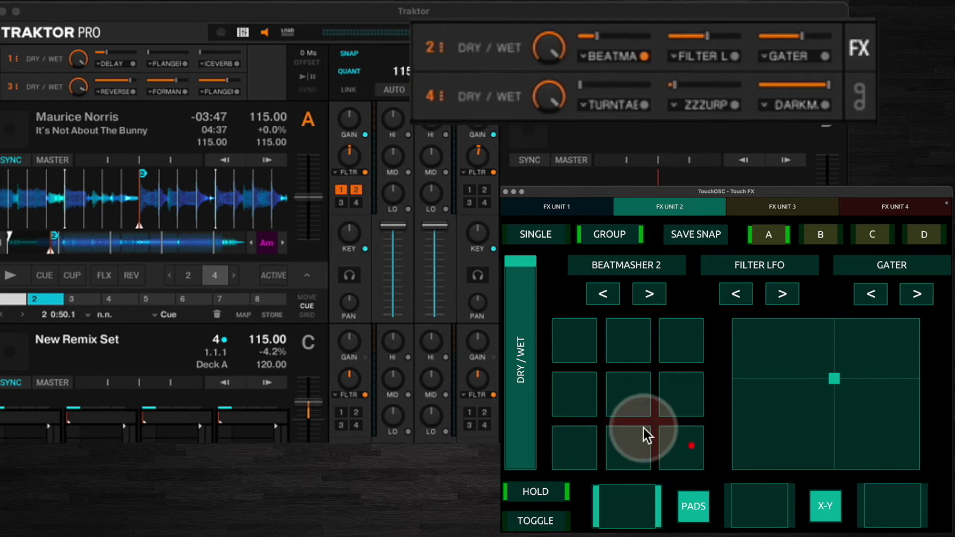
pyautogui.click(582, 390)
pyautogui.click(637, 393)
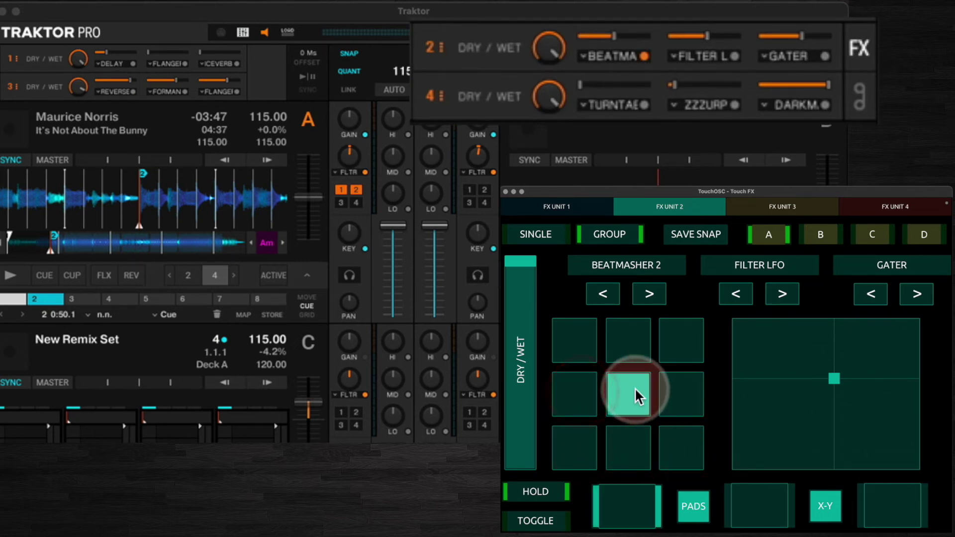
pyautogui.click(687, 390)
pyautogui.click(581, 333)
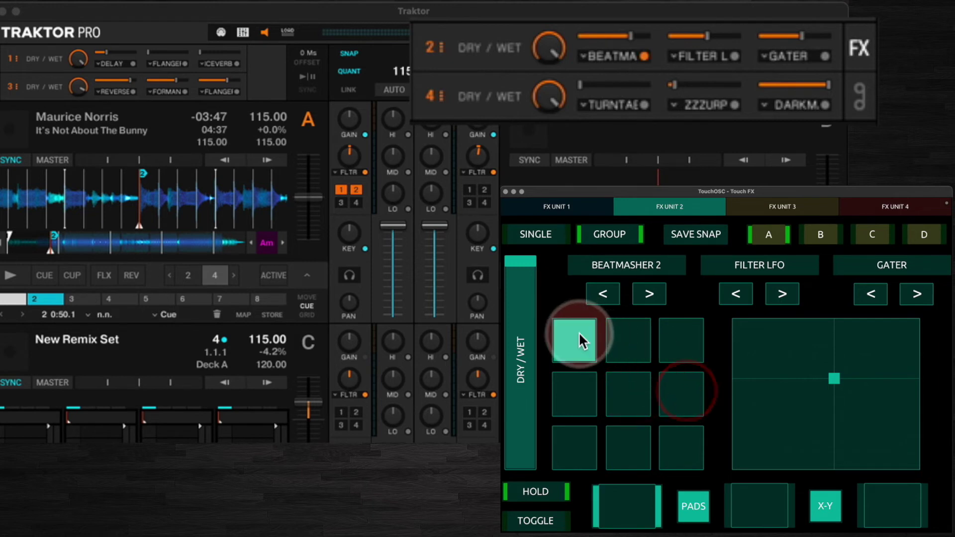
pyautogui.click(645, 336)
pyautogui.click(679, 335)
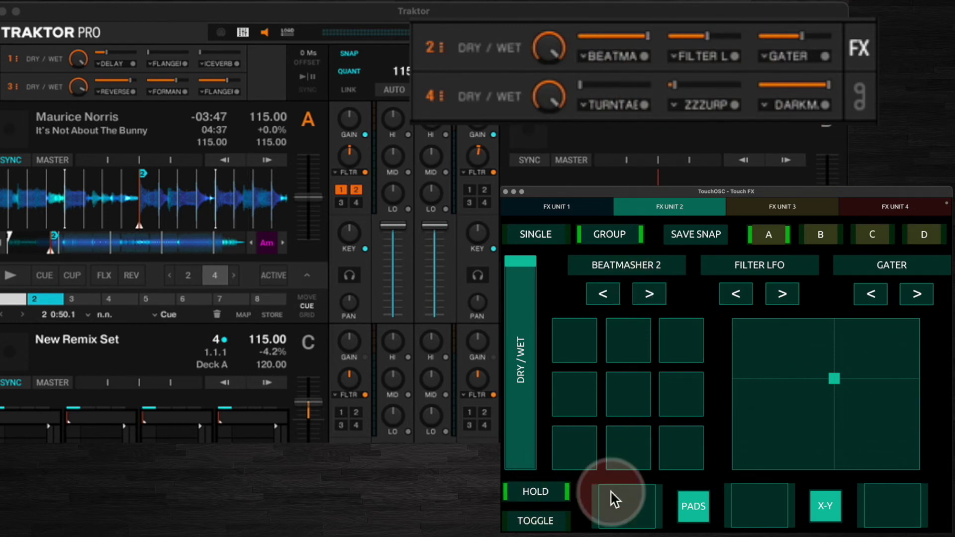
# Step: Retrigger Beatmasher 2 with the first two pads of the grid's top row
pyautogui.click(572, 343)
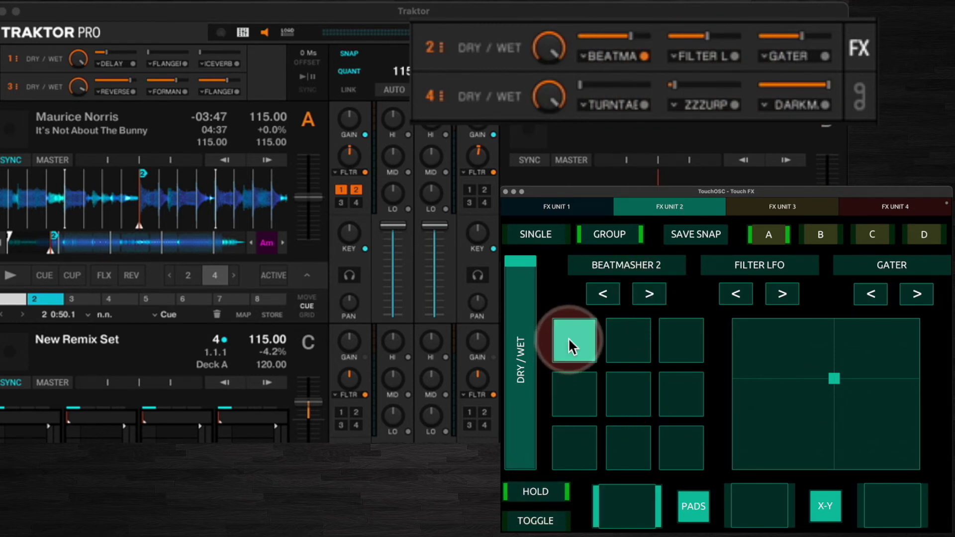
pyautogui.click(630, 349)
pyautogui.click(633, 263)
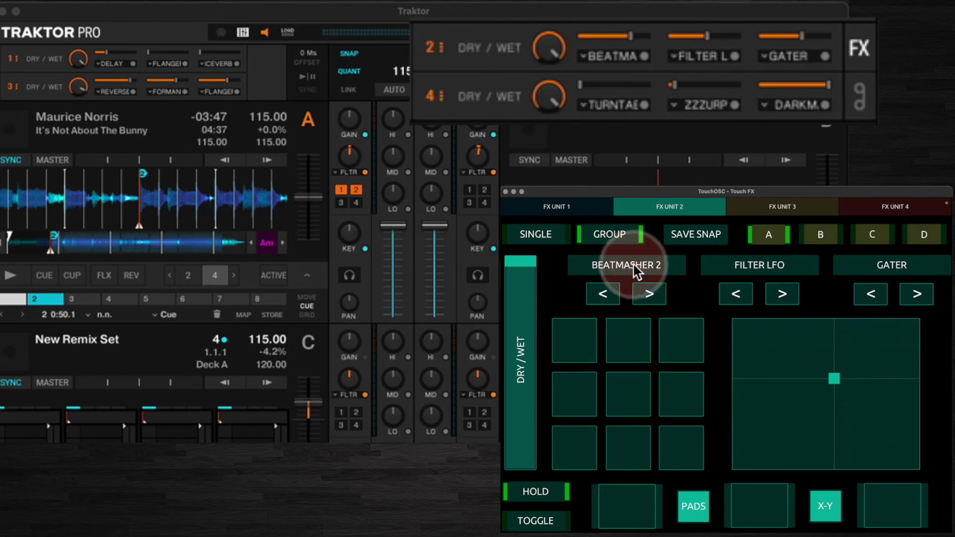
# Step: Play deck A while triggering Beatmasher 2 with pads from the middle and top rows, and stop playback
pyautogui.click(10, 275)
pyautogui.click(642, 384)
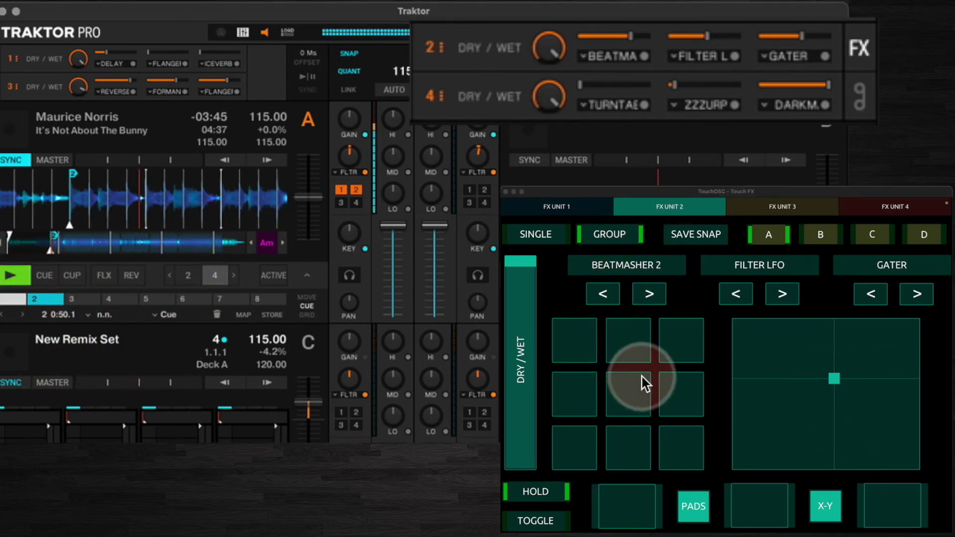
pyautogui.click(674, 388)
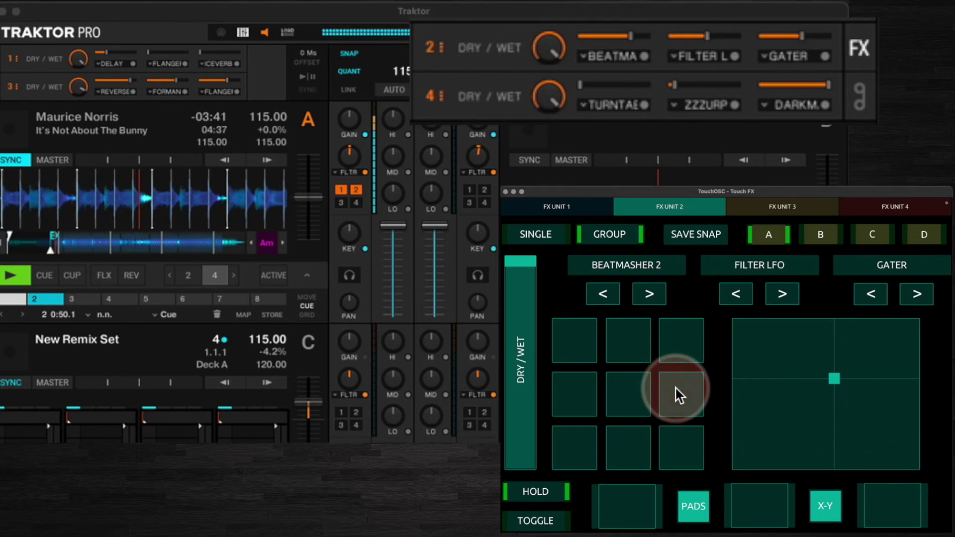
pyautogui.click(679, 395)
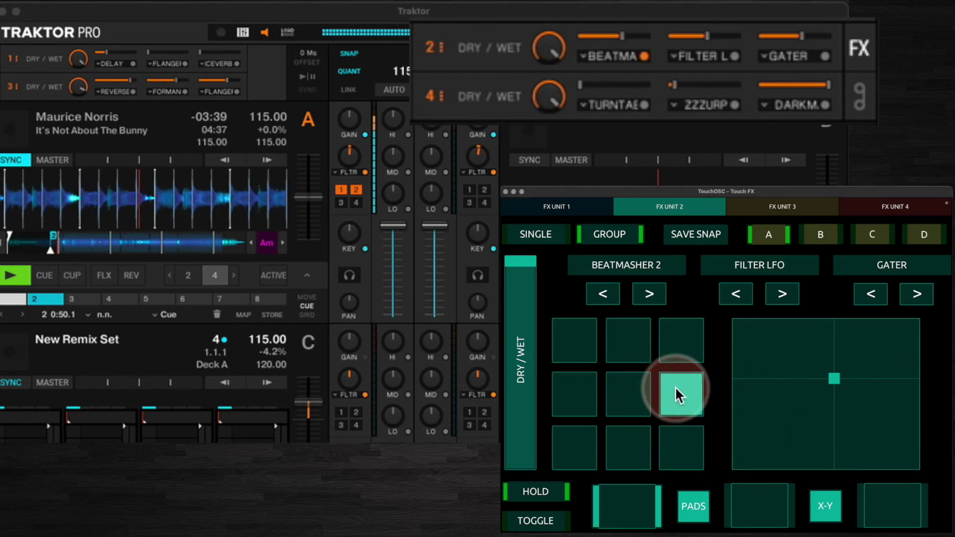
pyautogui.click(577, 336)
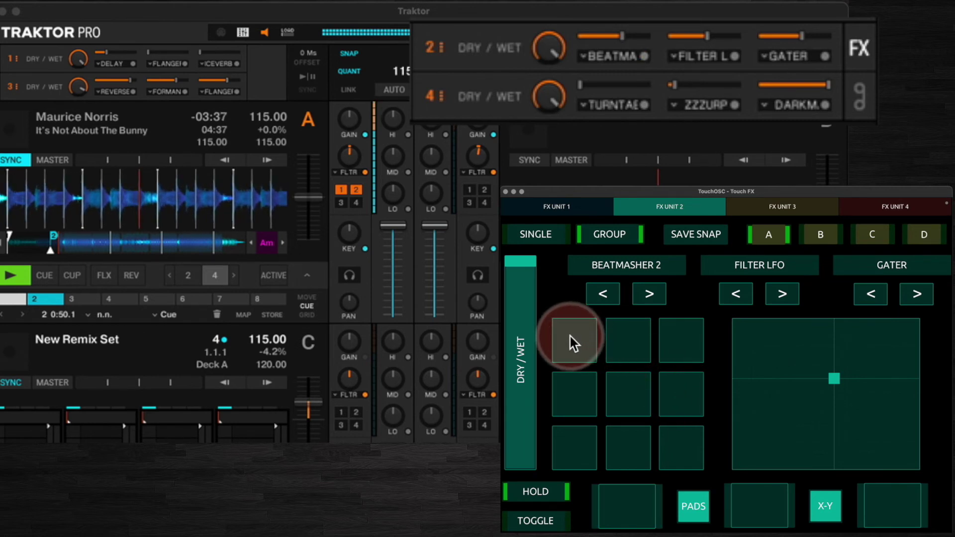
pyautogui.click(617, 338)
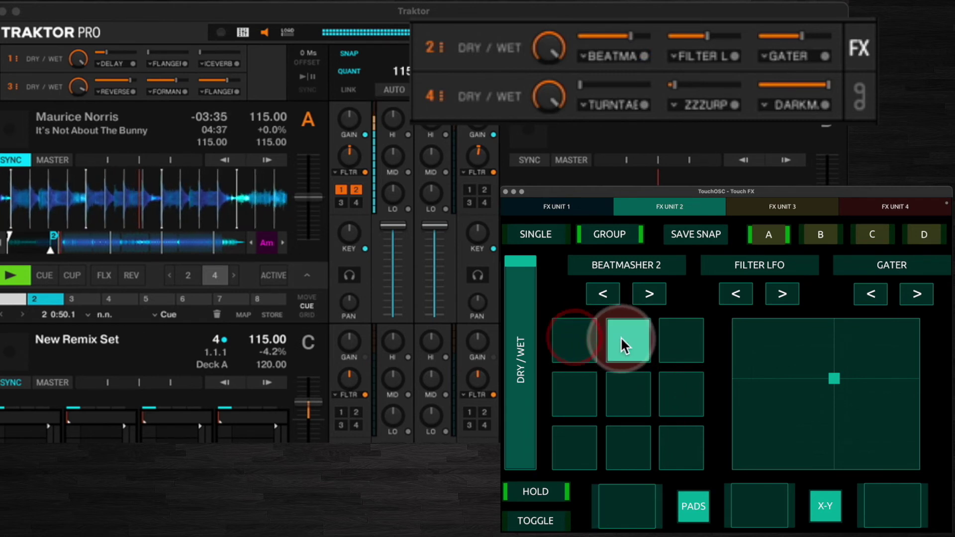
pyautogui.click(13, 276)
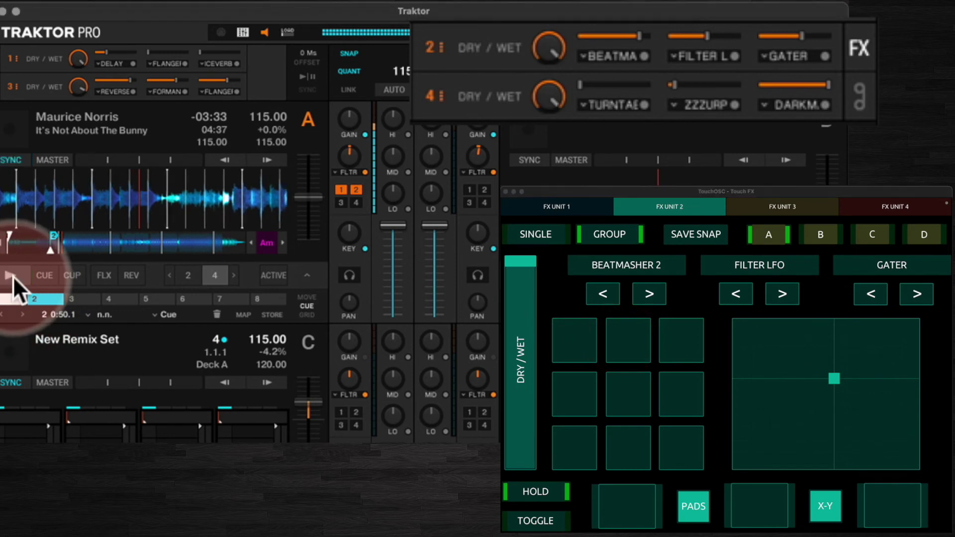
# Step: Move FX unit 2's X-Y point for Filter LFO and Gater, sweeping it near the pad's top-right corner while deck A plays, and stop playback
pyautogui.click(837, 377)
pyautogui.moveTo(837, 379)
pyautogui.mouseDown()
pyautogui.moveTo(786, 400)
pyautogui.moveTo(779, 381)
pyautogui.moveTo(799, 401)
pyautogui.moveTo(853, 424)
pyautogui.moveTo(779, 349)
pyautogui.moveTo(763, 438)
pyautogui.moveTo(795, 382)
pyautogui.moveTo(760, 395)
pyautogui.moveTo(801, 424)
pyautogui.moveTo(826, 426)
pyautogui.moveTo(806, 423)
pyautogui.moveTo(827, 423)
pyautogui.moveTo(779, 386)
pyautogui.moveTo(797, 409)
pyautogui.moveTo(845, 396)
pyautogui.moveTo(708, 425)
pyautogui.moveTo(755, 335)
pyautogui.moveTo(836, 436)
pyautogui.moveTo(820, 387)
pyautogui.mouseUp()
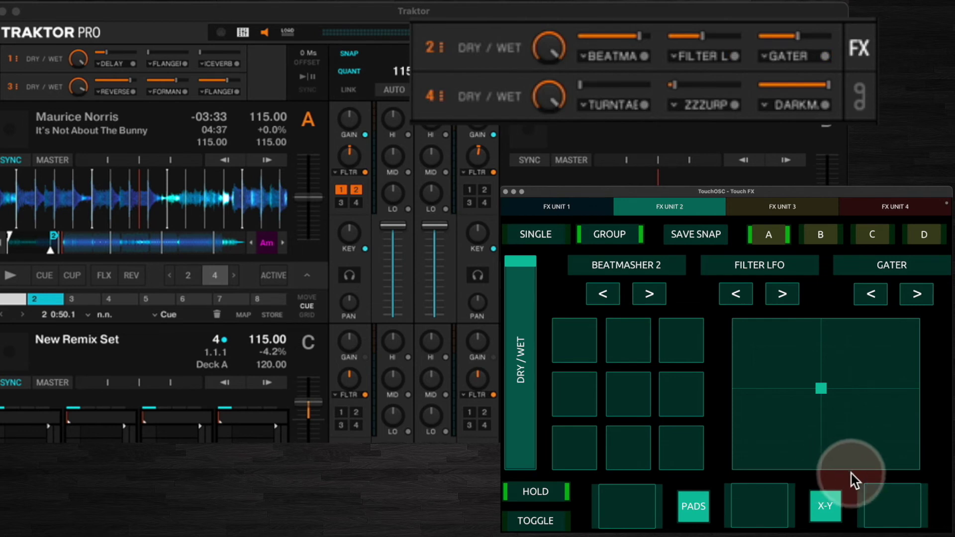
pyautogui.click(10, 275)
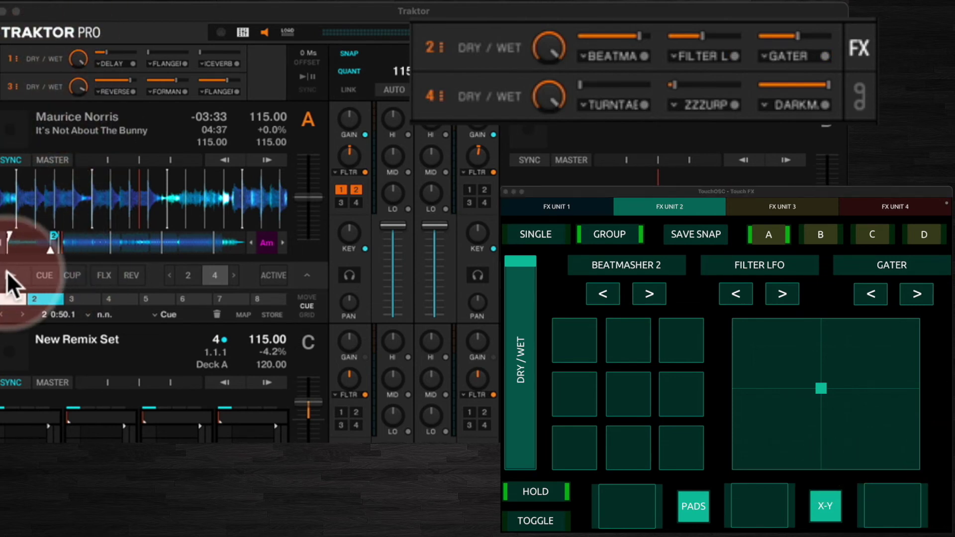
pyautogui.moveTo(874, 401); pyautogui.dragTo(911, 331)
pyautogui.click(909, 328)
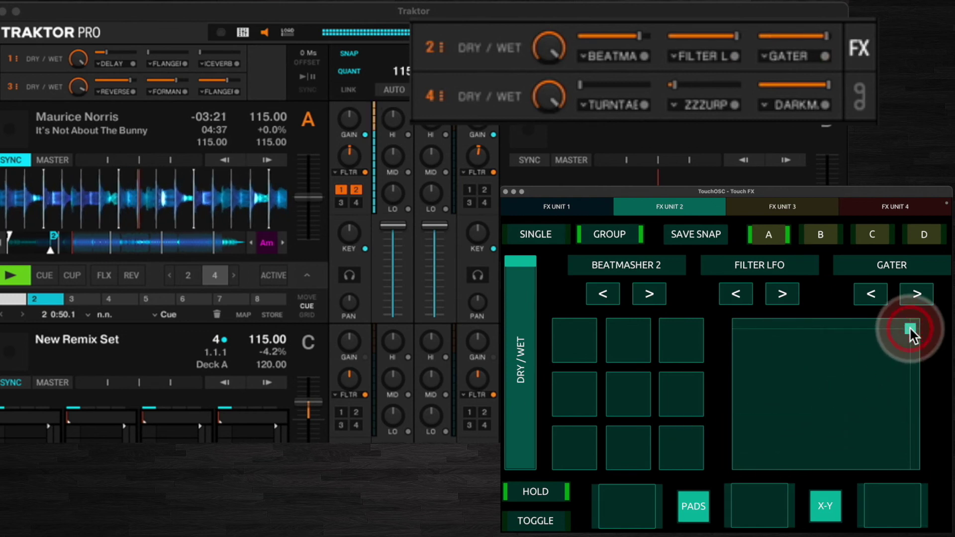
pyautogui.moveTo(909, 327)
pyautogui.mouseDown()
pyautogui.moveTo(791, 409)
pyautogui.moveTo(787, 379)
pyautogui.moveTo(830, 399)
pyautogui.moveTo(901, 339)
pyautogui.moveTo(898, 330)
pyautogui.mouseUp()
pyautogui.click(15, 275)
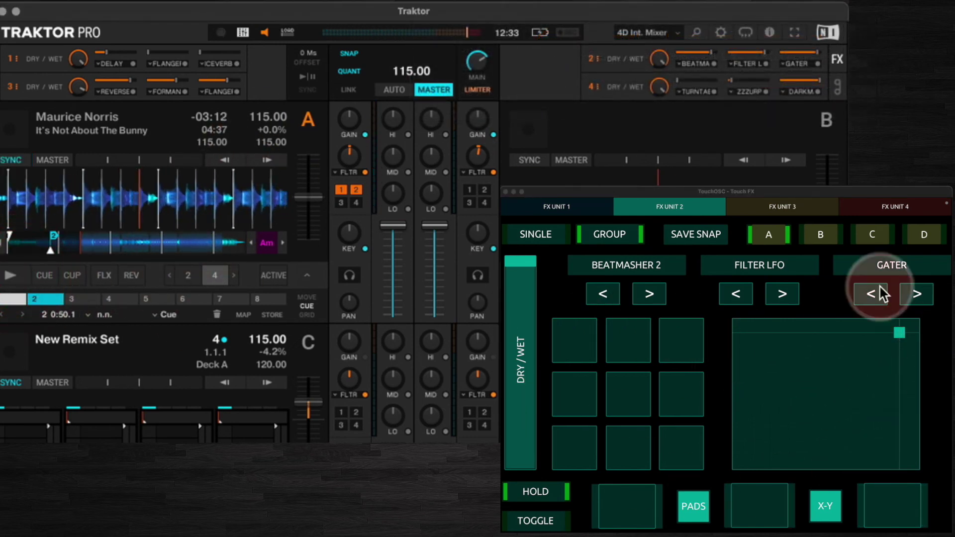
# Step: Switch FX unit 2 to Single mode, reset Beatmasher 2, and place the X-Y point slightly right of the pad's centre
pyautogui.click(541, 238)
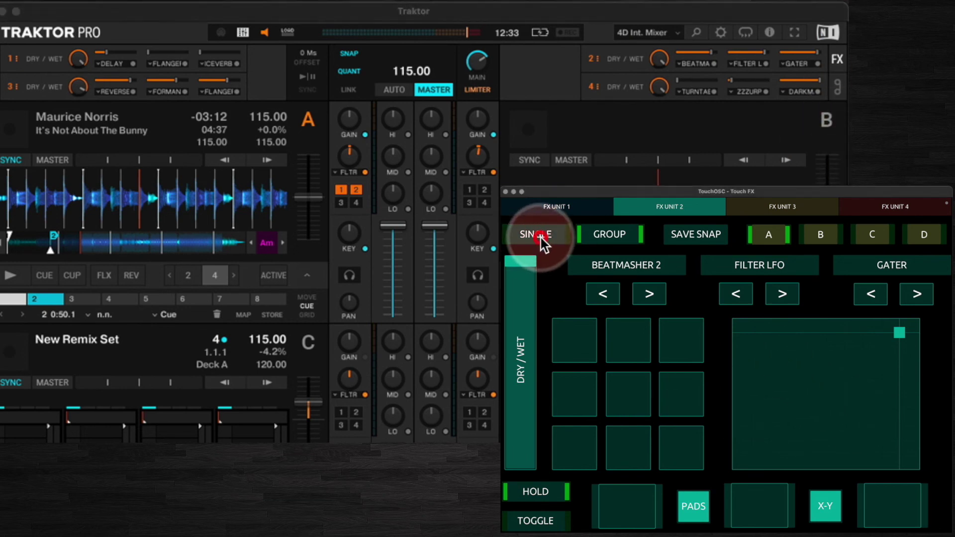
pyautogui.click(542, 238)
pyautogui.click(686, 494)
pyautogui.moveTo(899, 332); pyautogui.dragTo(847, 390)
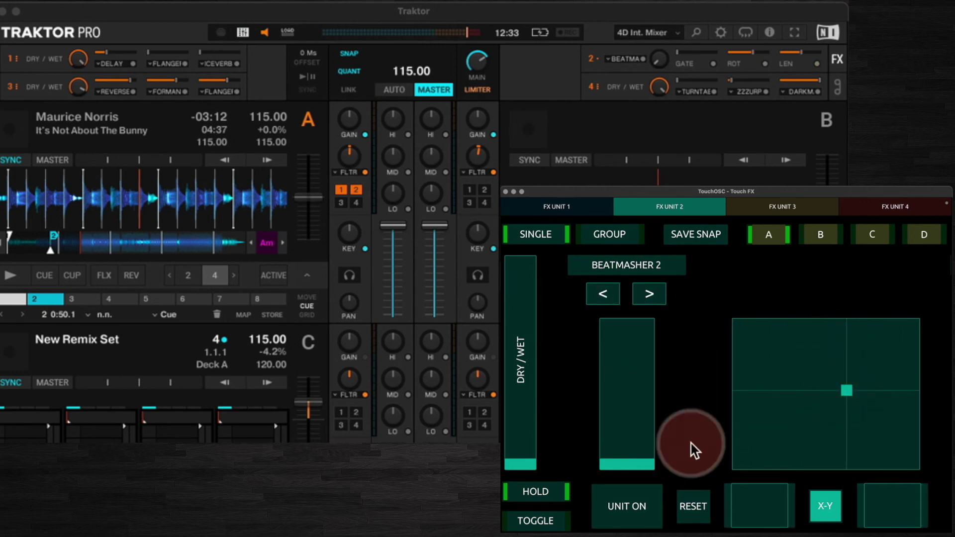
pyautogui.click(634, 453)
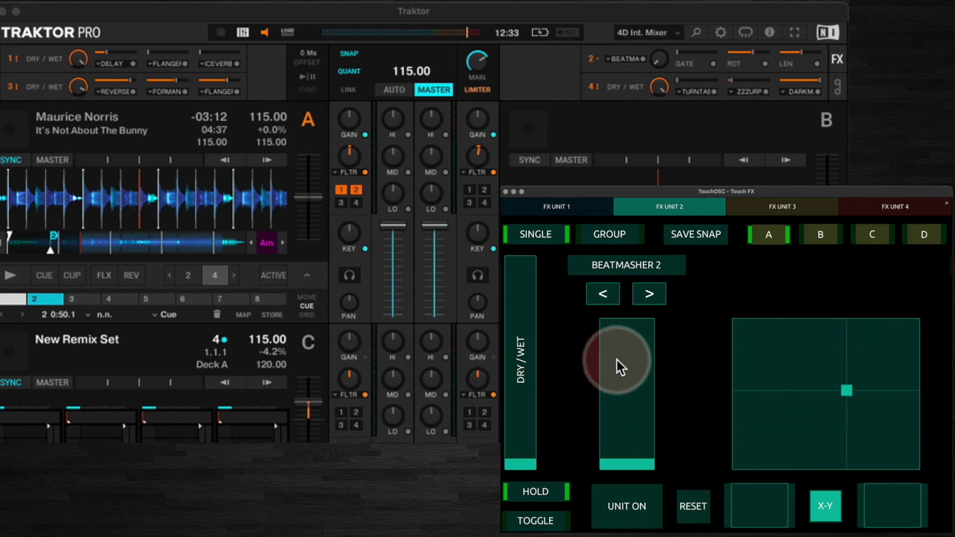